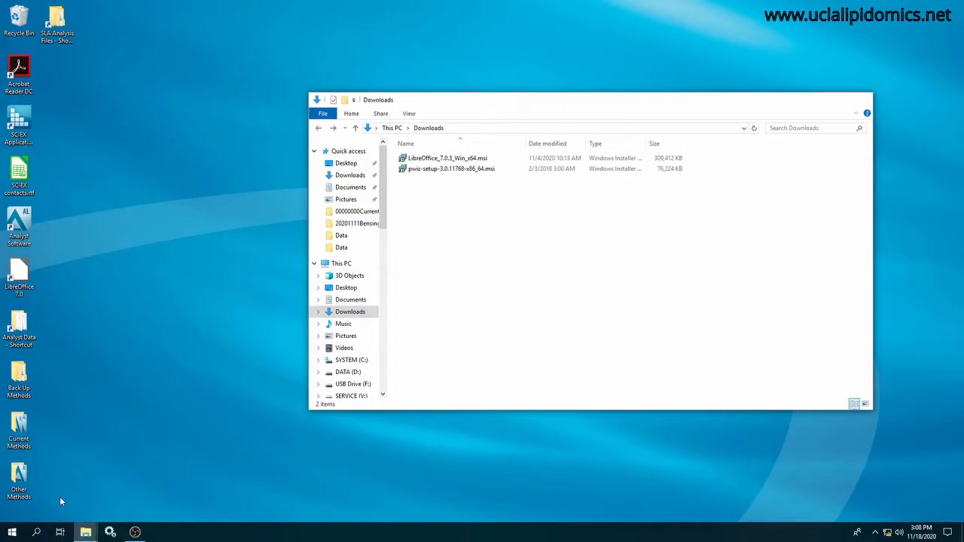
Install ProteoWizard 3.0.11768 64-bit to the default folder, adding MSConvertGUI but not SeeMS to the Windows Explorer context menu.
double_click(427, 172)
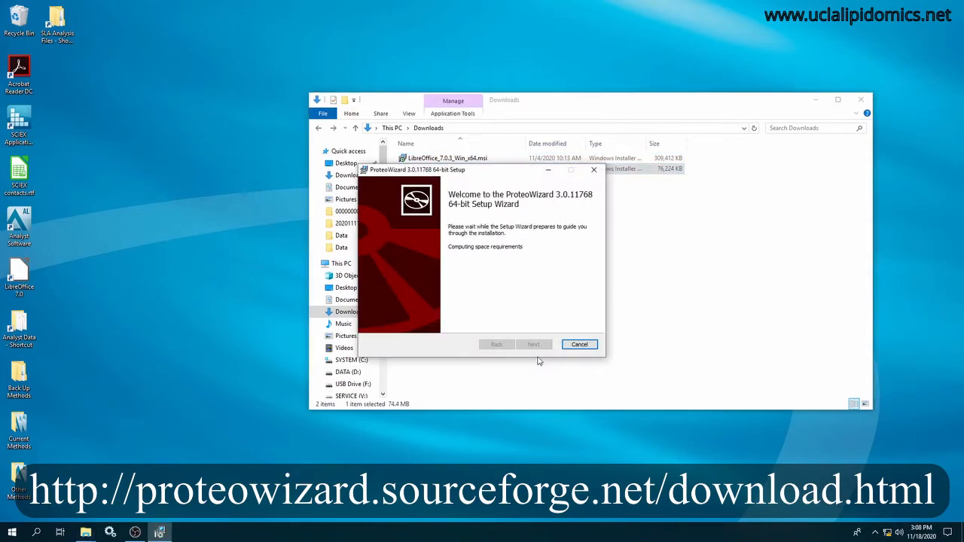
left_click(535, 344)
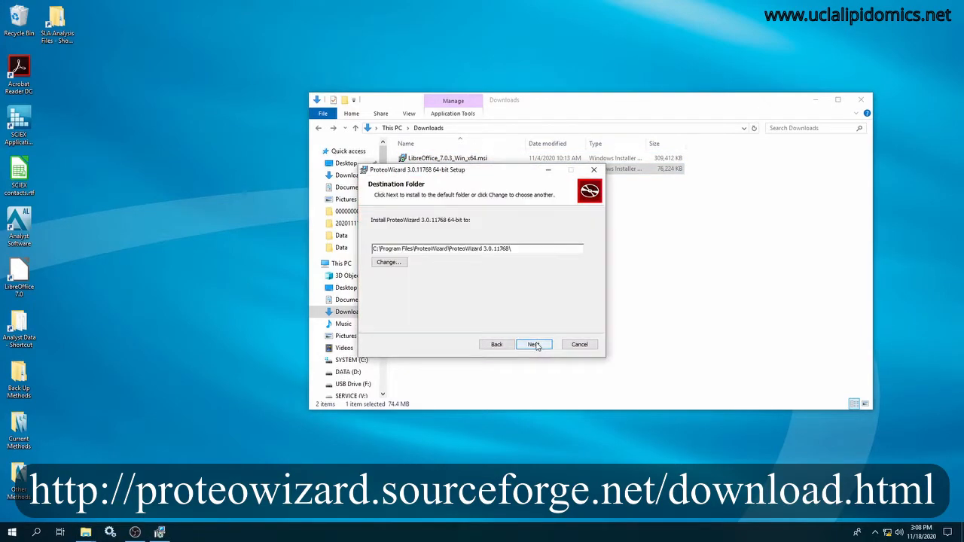
left_click(536, 344)
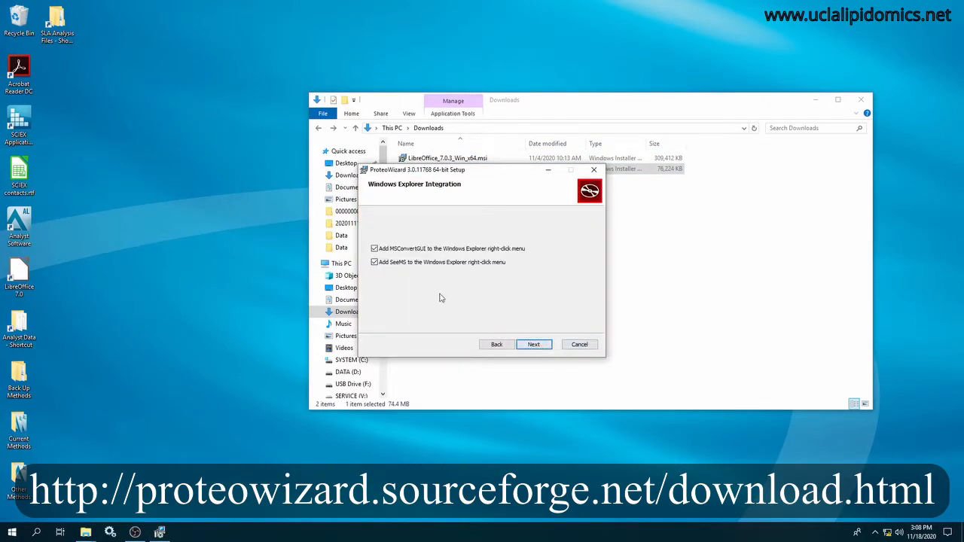
left_click(374, 262)
left_click(534, 344)
left_click(542, 345)
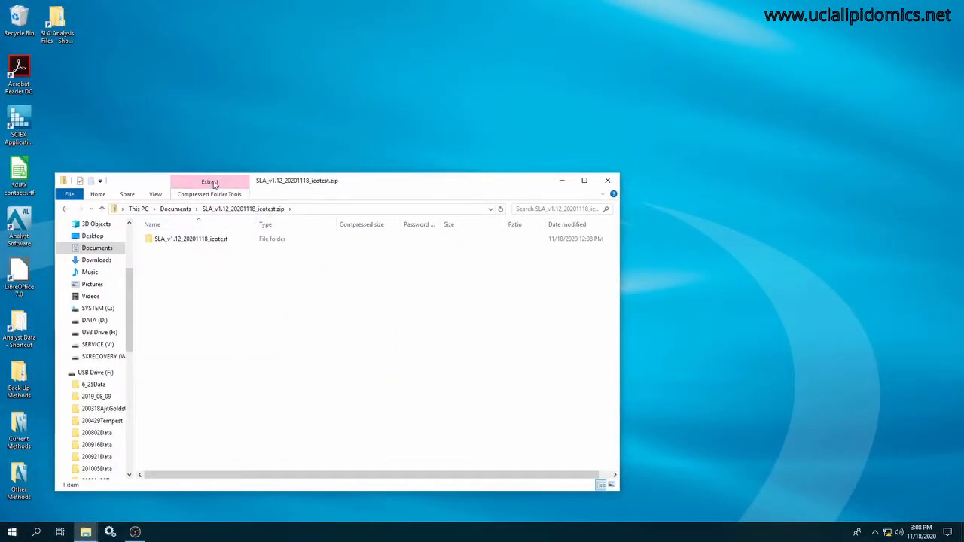
Extract SLA_v1.12_20201118_icotest.zip to the suggested folder in Documents.
left_click(211, 182)
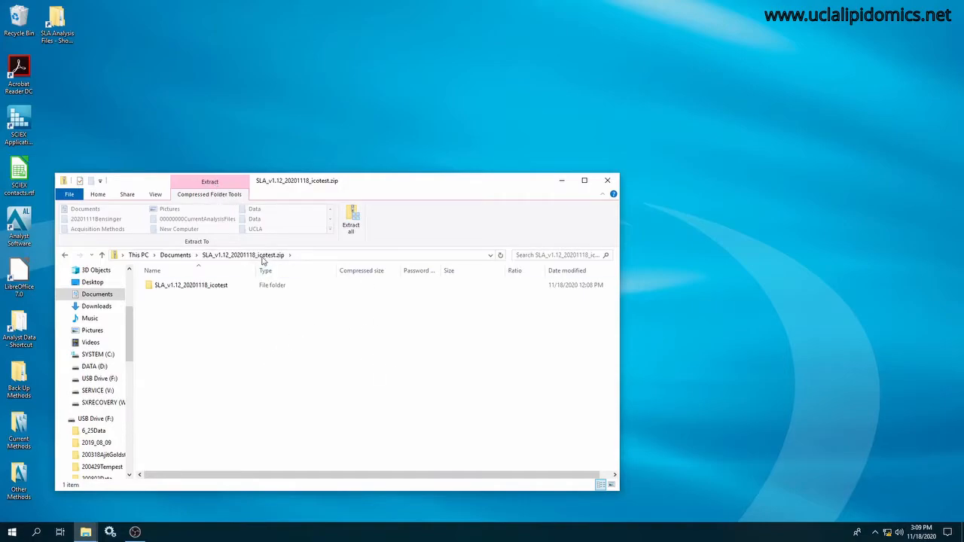
left_click(350, 220)
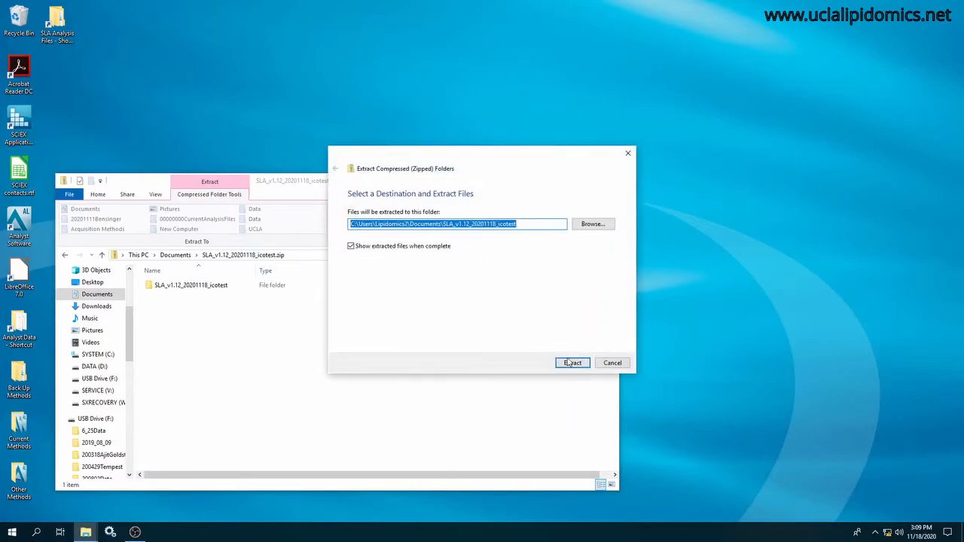
left_click(571, 364)
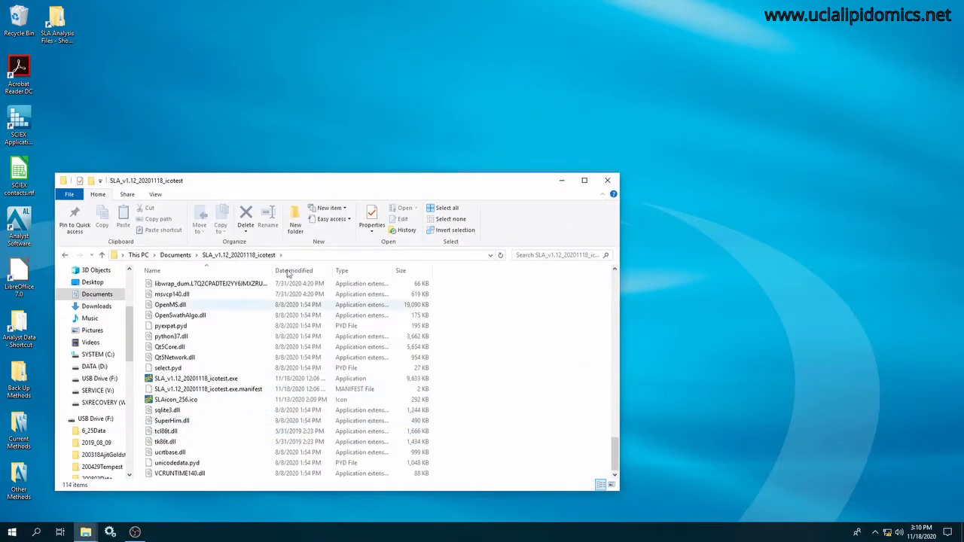
Create a shortcut to SLA_v1.12_20201118_icotest.exe and place it on the desktop below the SLA Analysis Files shortcut.
left_click_drag(300, 182, 490, 133)
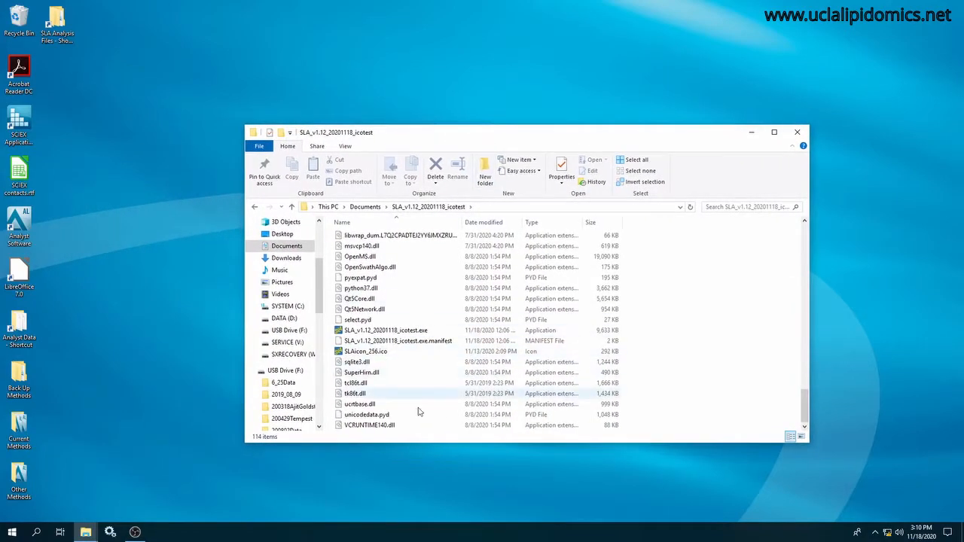
left_click(370, 334)
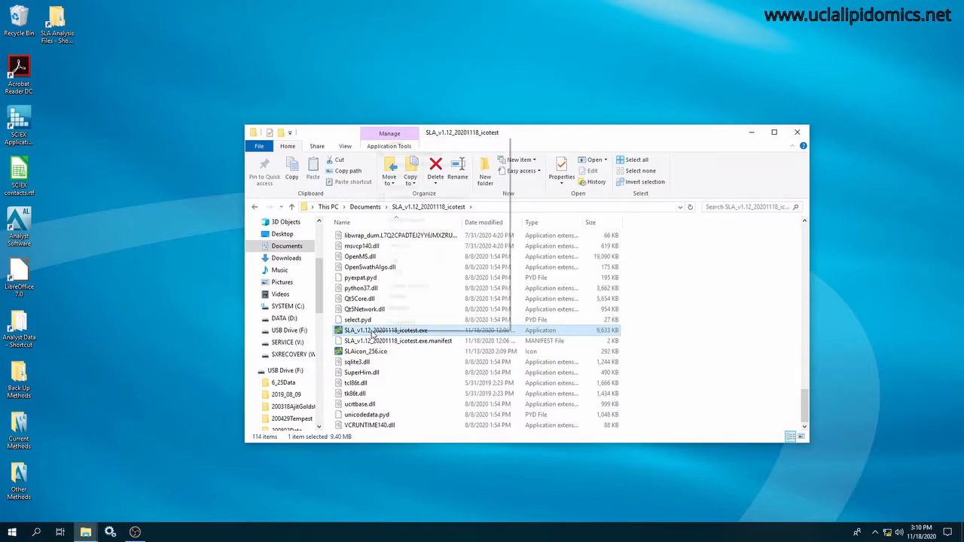
right_click(371, 333)
left_click(433, 284)
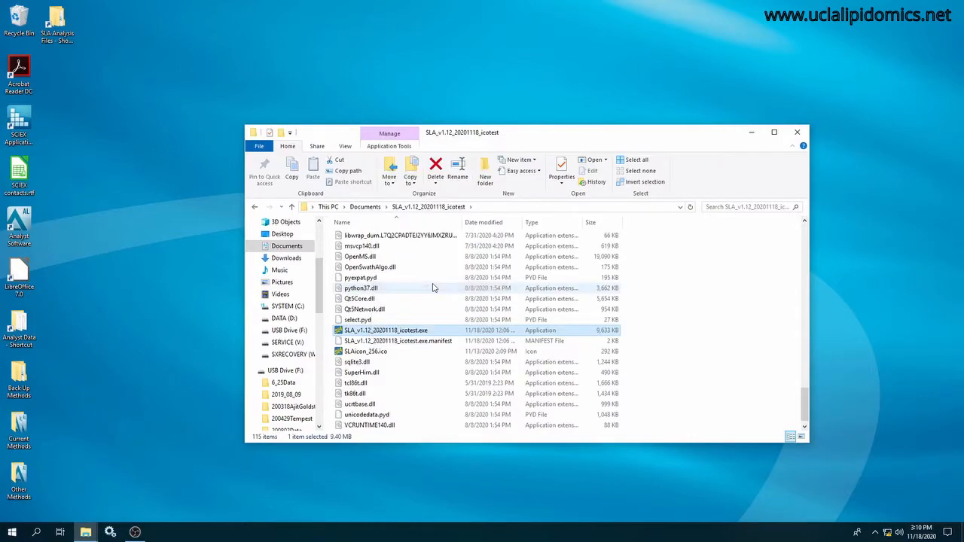
left_click_drag(367, 342, 66, 72)
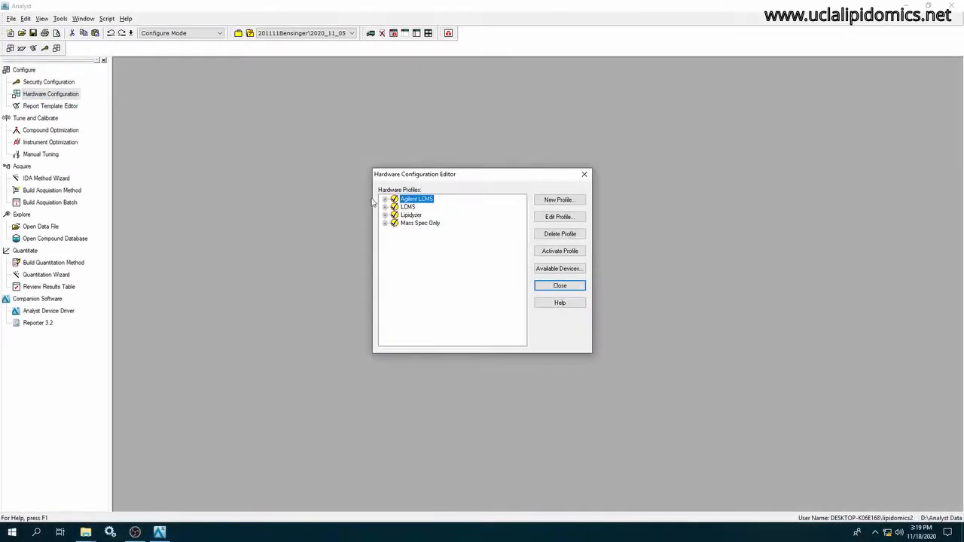
Activate the Lipidyzer hardware profile in Analyst, expand its device list, and close the Hardware Configuration Editor.
left_click(411, 215)
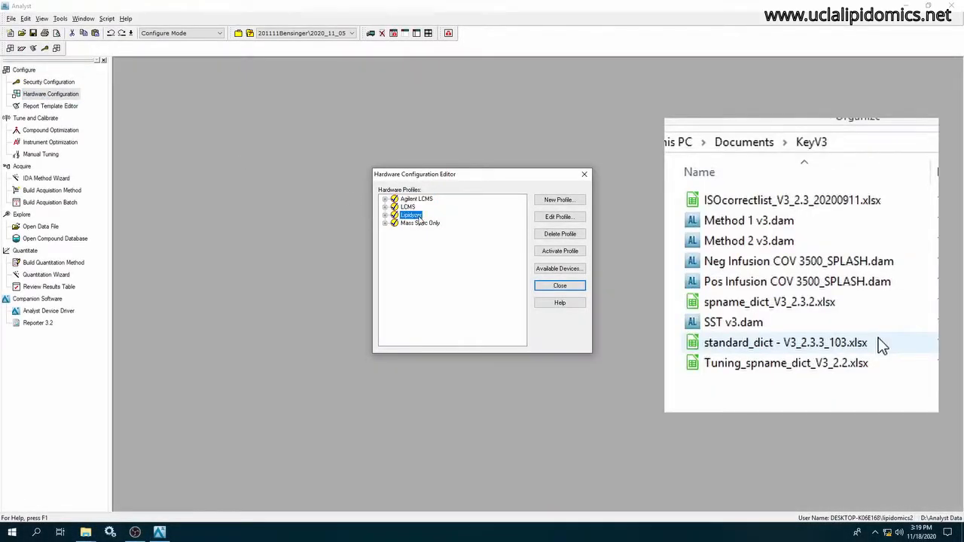
left_click(557, 251)
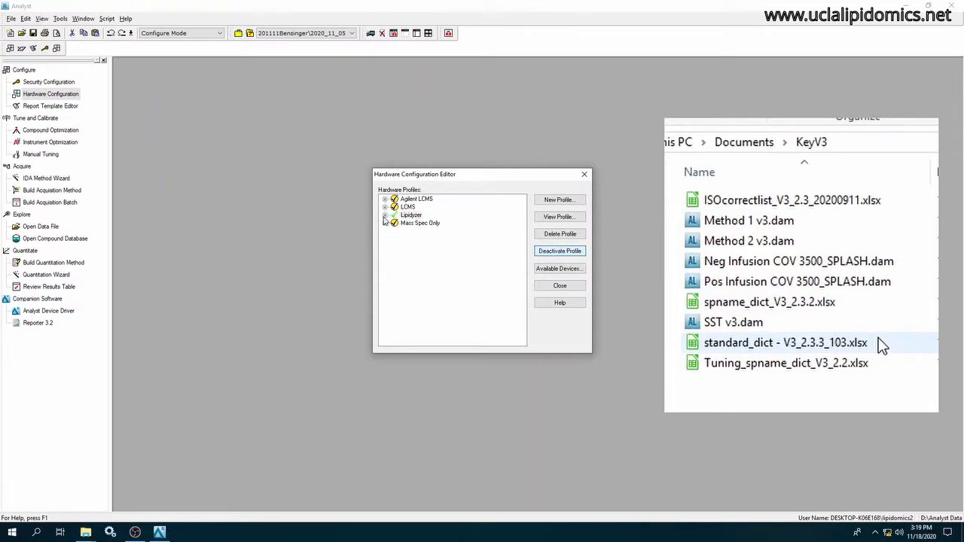
left_click(385, 216)
left_click(465, 370)
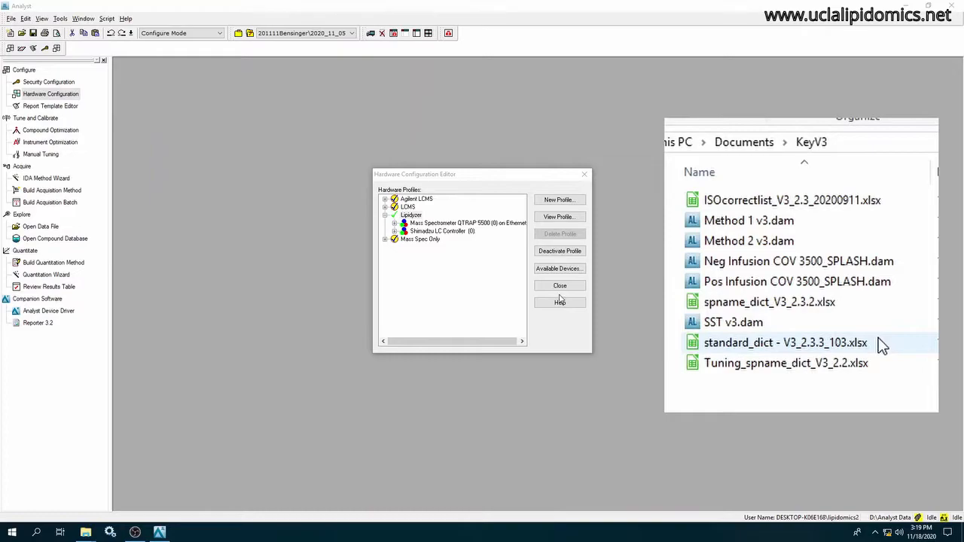
left_click(558, 286)
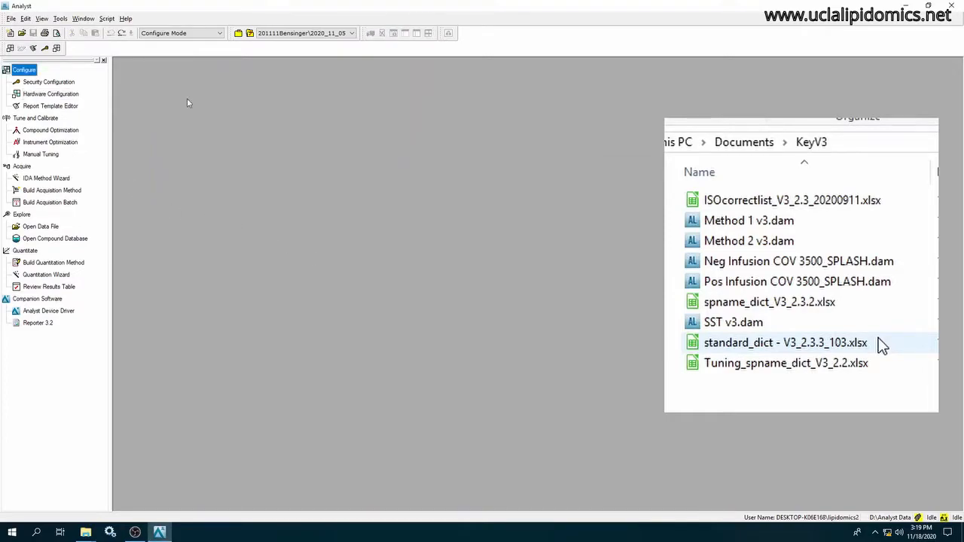
Create a project named 201118Lipidomics with all project folders added to its 2020_11_18 subproject.
left_click(60, 18)
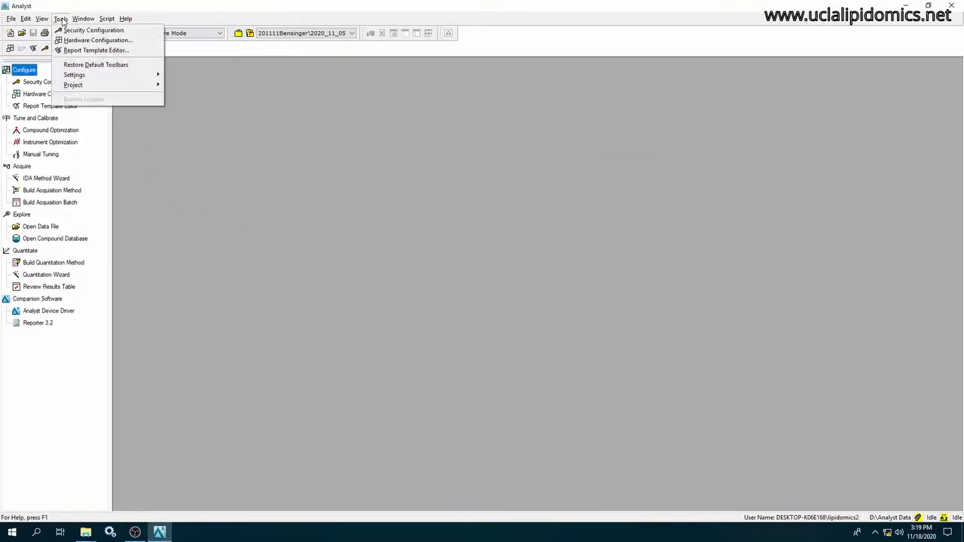
mouse_move(75, 87)
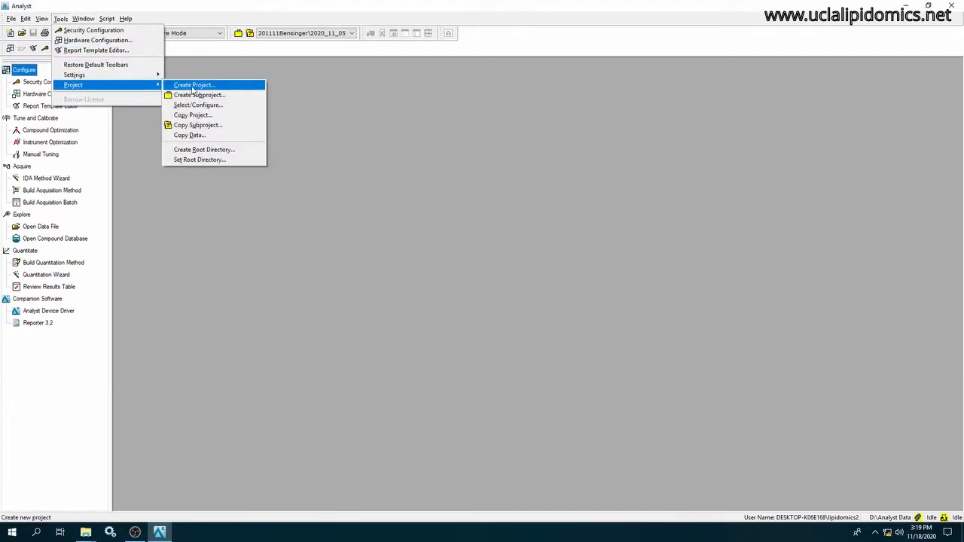
left_click(193, 86)
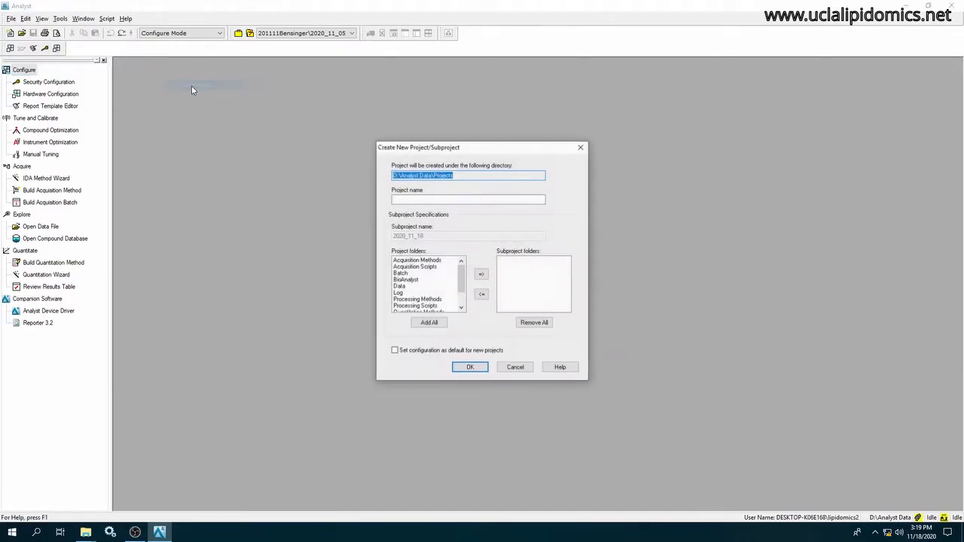
type("201118Lipidomics")
left_click(429, 322)
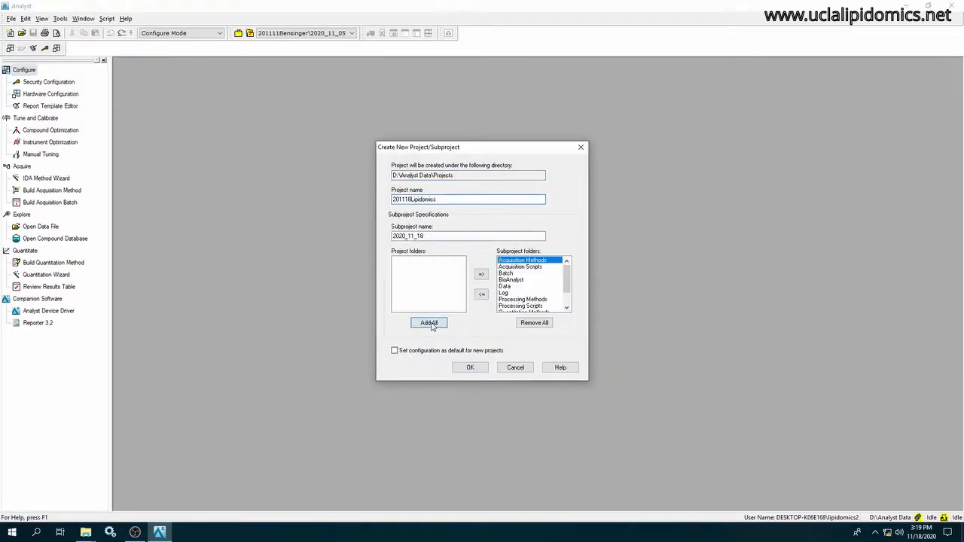
left_click(470, 367)
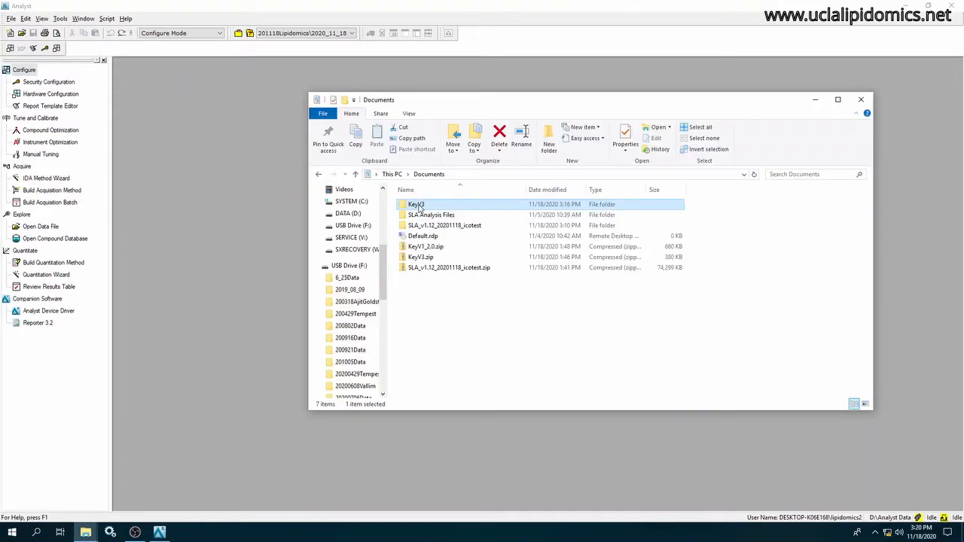
Copy the five .dam method files from the KeyV3 folder into the Acquisition Methods folder of 201118Lipidomics\2020_11_18.
double_click(418, 208)
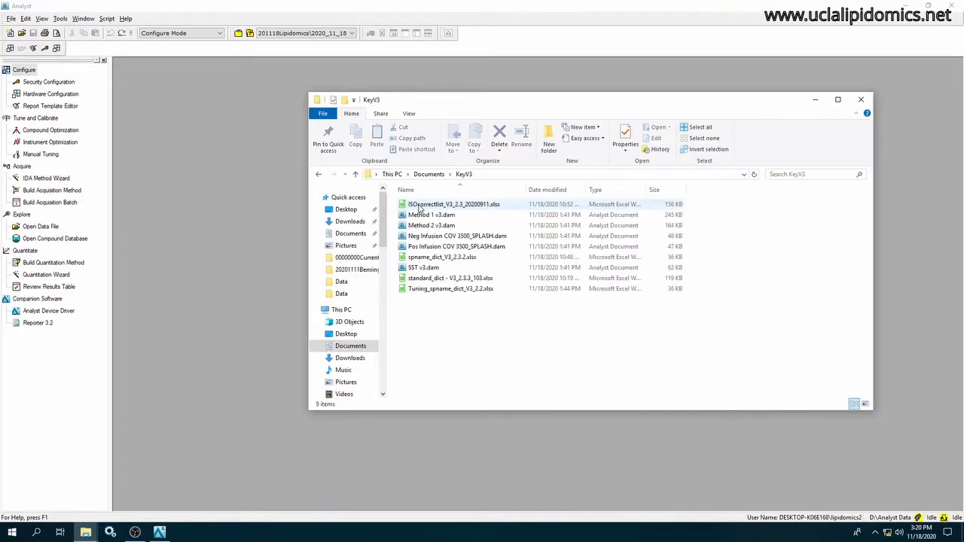
left_click(431, 215)
left_click(444, 246, "shift")
left_click(427, 271, "ctrl")
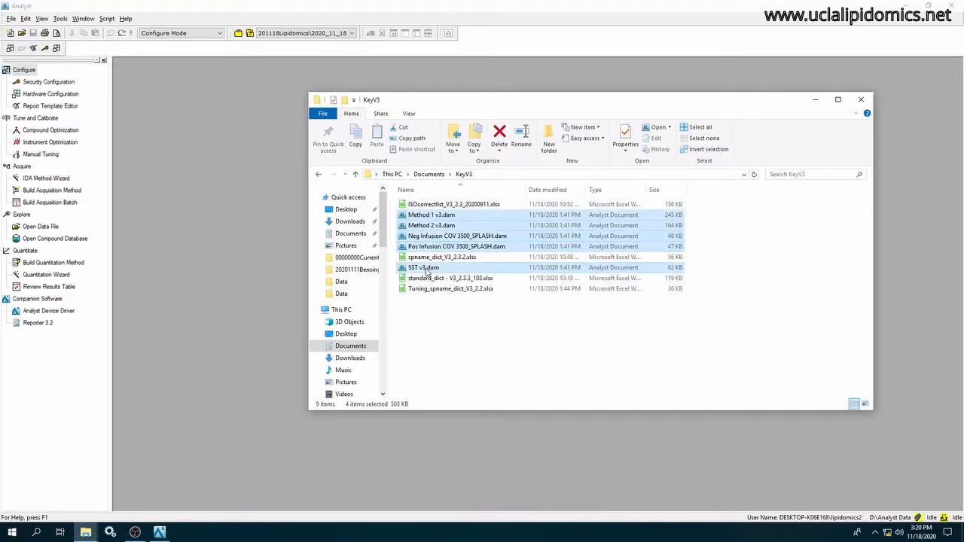
right_click(426, 270)
left_click(455, 350)
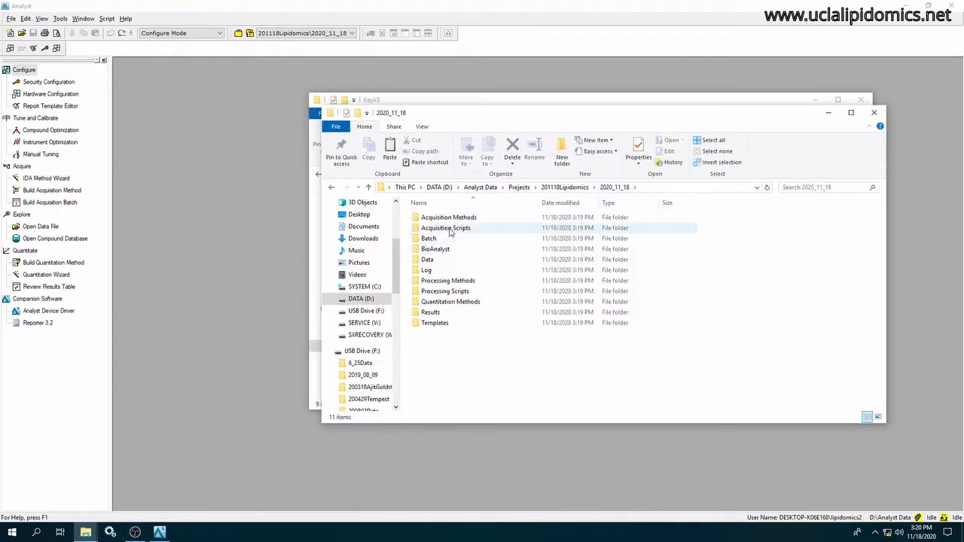
double_click(452, 218)
right_click(490, 299)
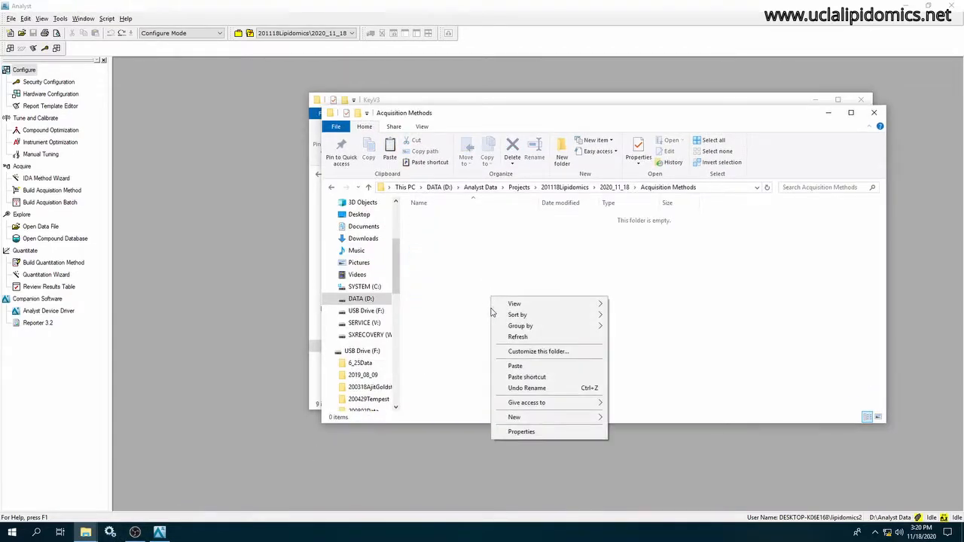
left_click(515, 366)
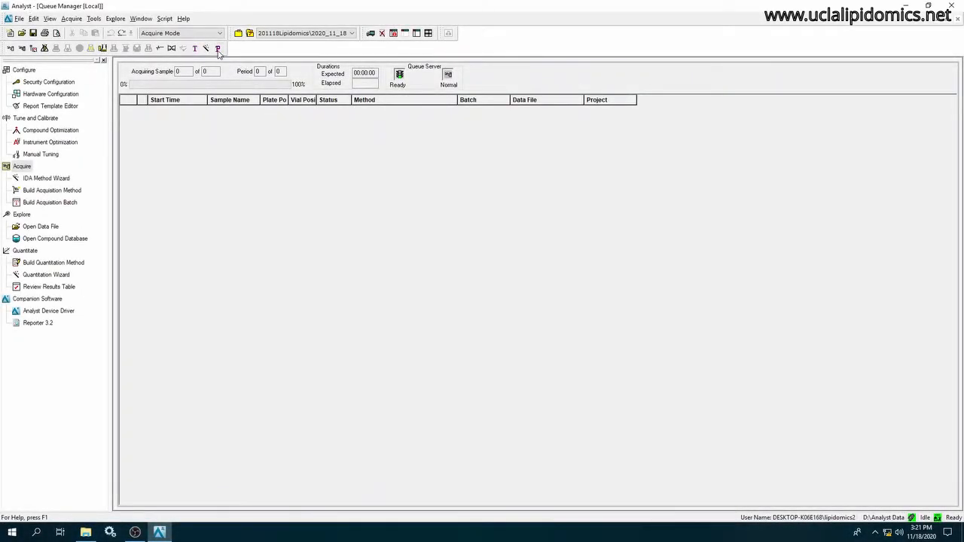
Run a modifier purge on the instrument and close the Purge Modifier window once it completes.
left_click(217, 48)
left_click(419, 288)
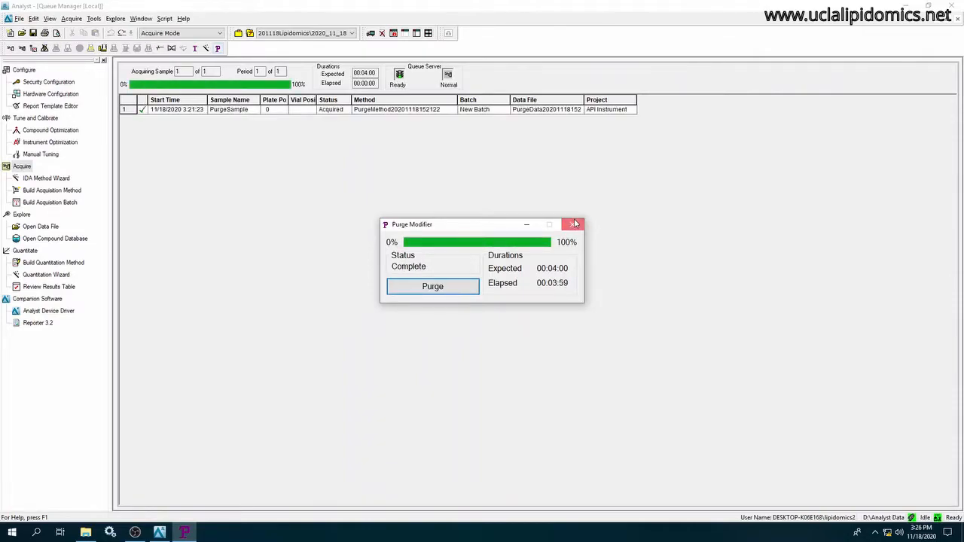
left_click(574, 223)
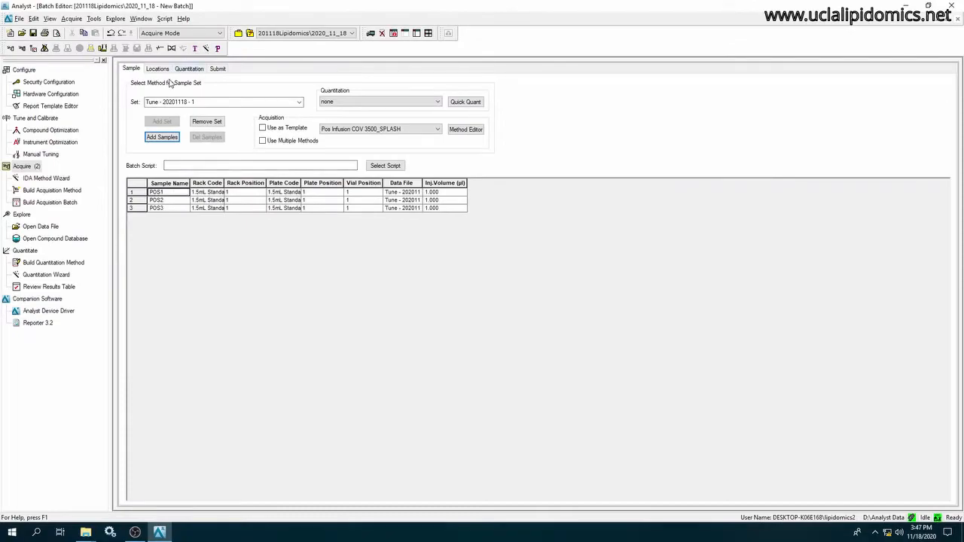
Submit the POS1 to POS3 tuning batch using the Pos Infusion COV 3500_SPLASH method and close the Batch Editor.
left_click(218, 69)
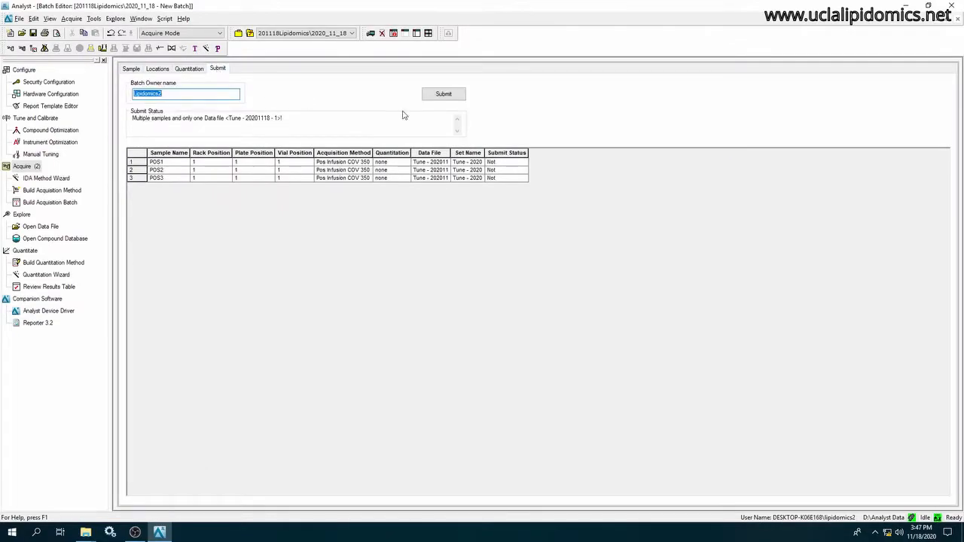
left_click(445, 95)
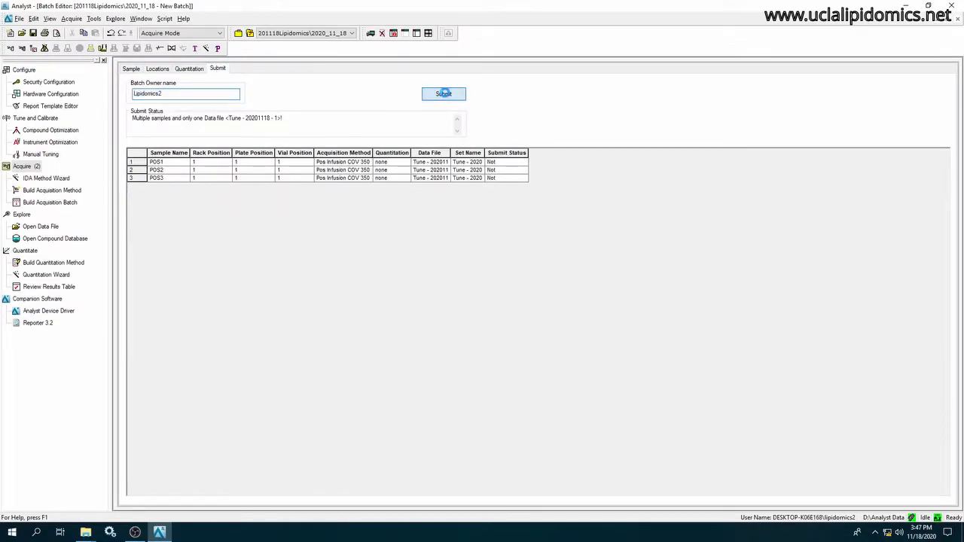
left_click(956, 18)
left_click(498, 299)
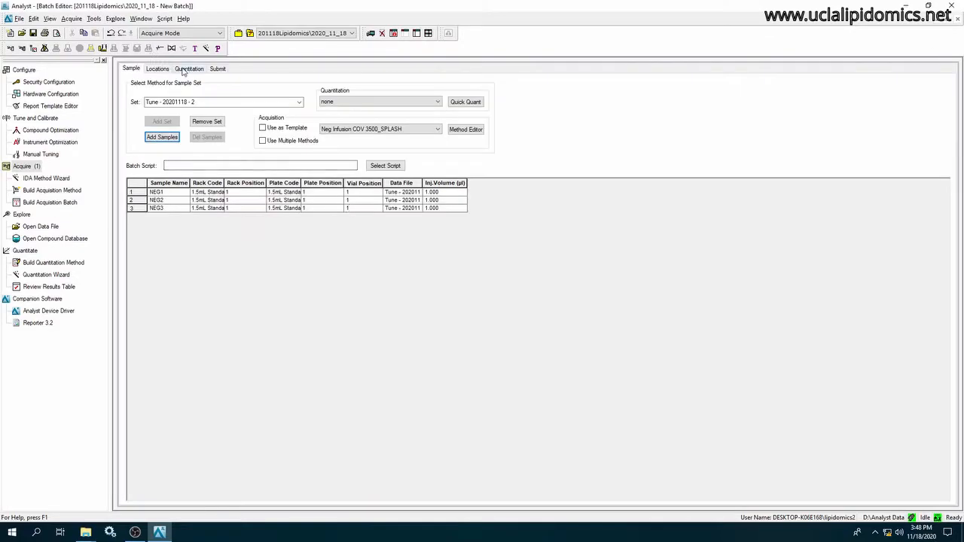
Submit the NEG1 to NEG3 tuning batch using the Neg Infusion COV 3500_SPLASH method and close the Batch Editor.
left_click(189, 68)
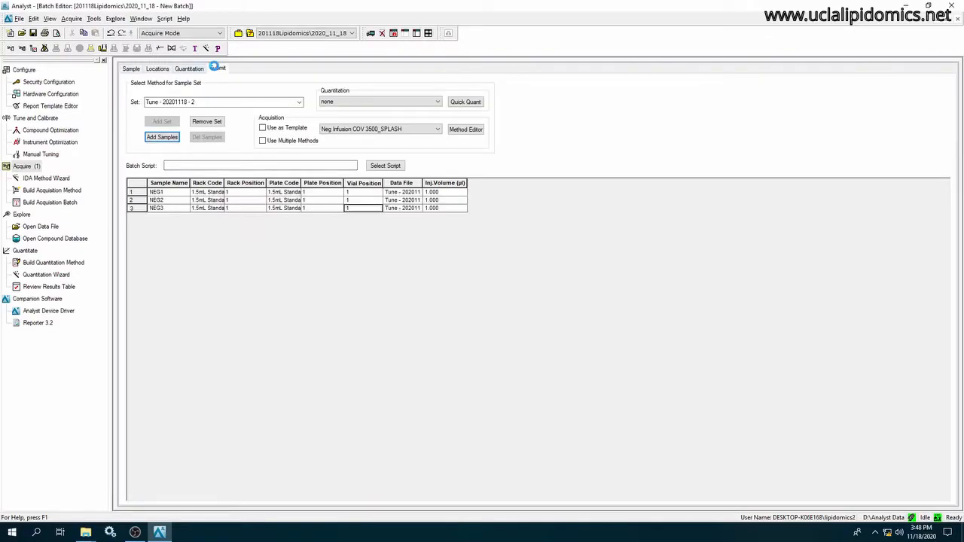
left_click(217, 68)
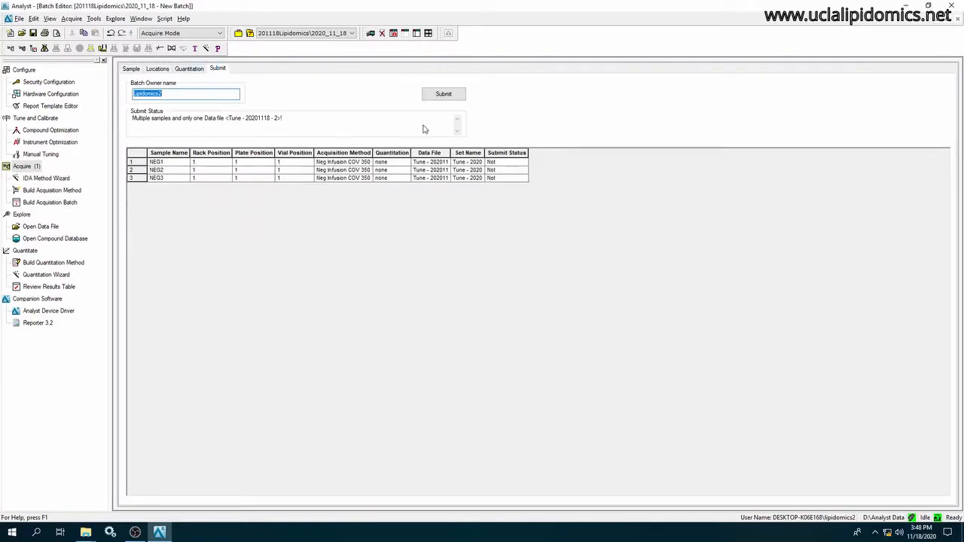
left_click(446, 95)
left_click(955, 18)
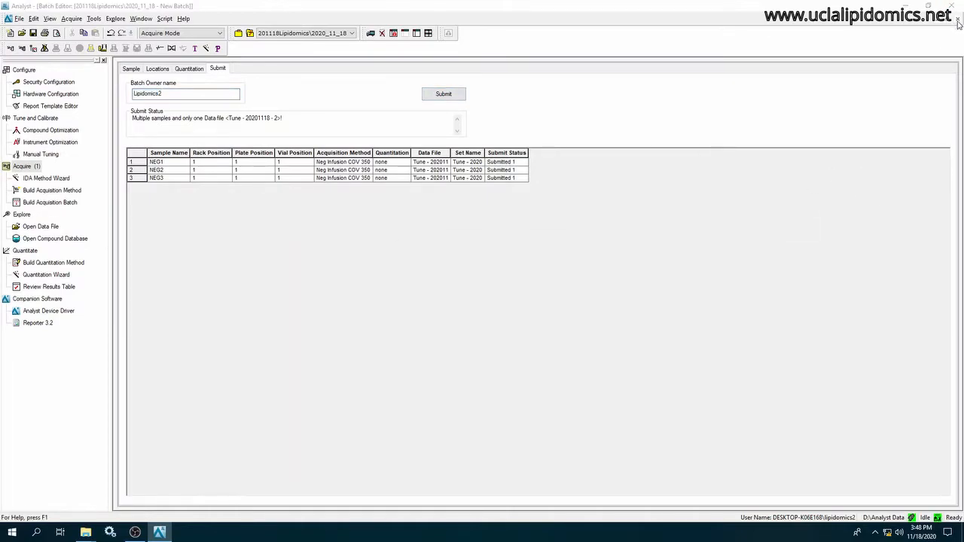
left_click(503, 300)
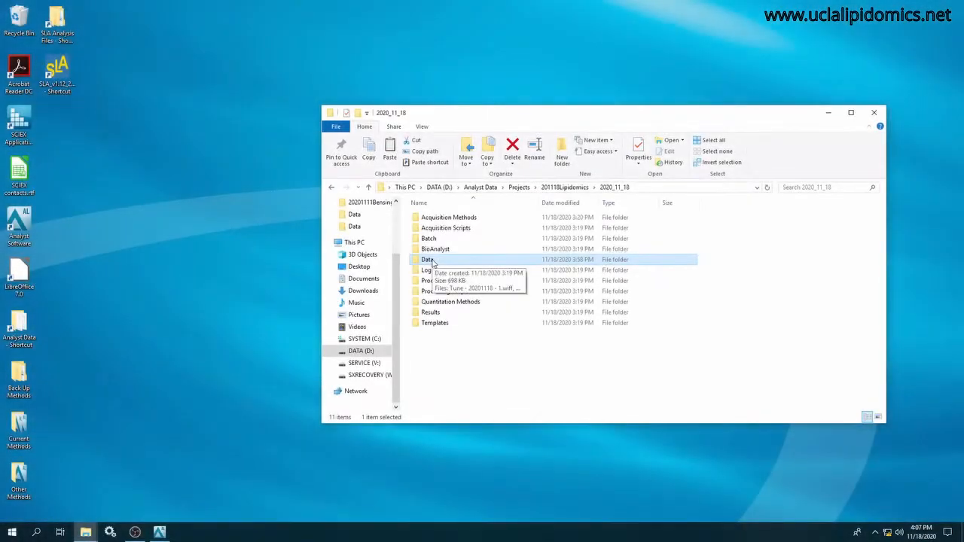
Copy the four Tune - 20201118 data files from the 2020_11_18 Data folder into SLA Analysis Files\20201118Lipidomics.
double_click(428, 259)
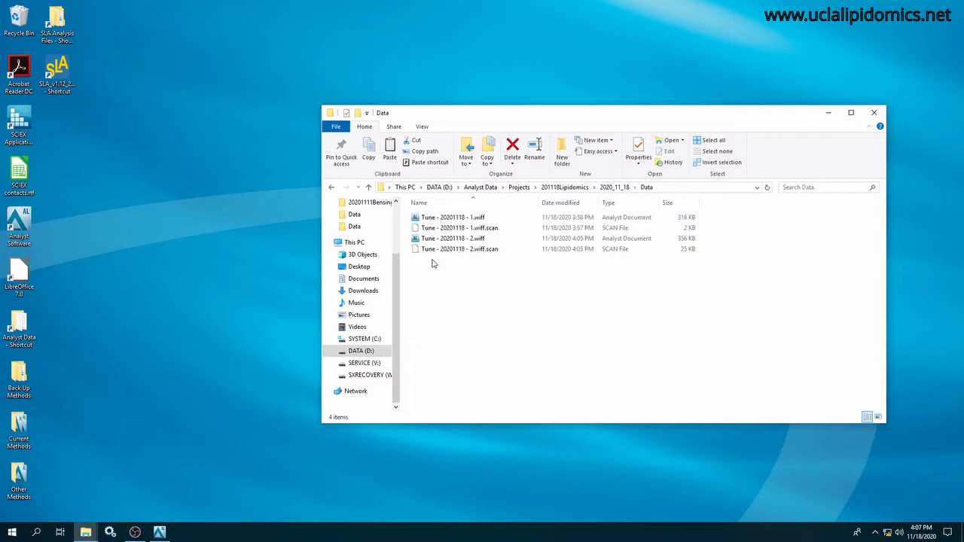
left_click(446, 218)
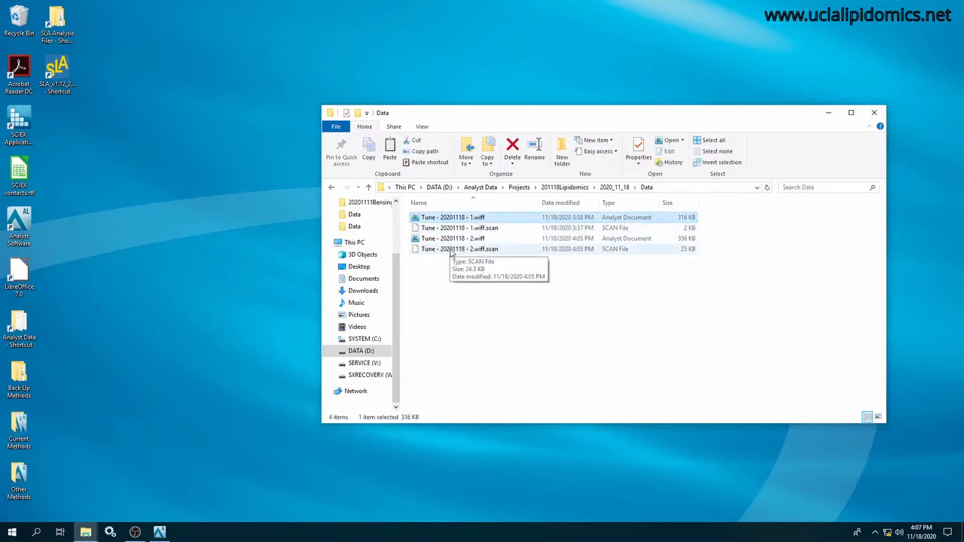
left_click(450, 250, "shift")
right_click(449, 252)
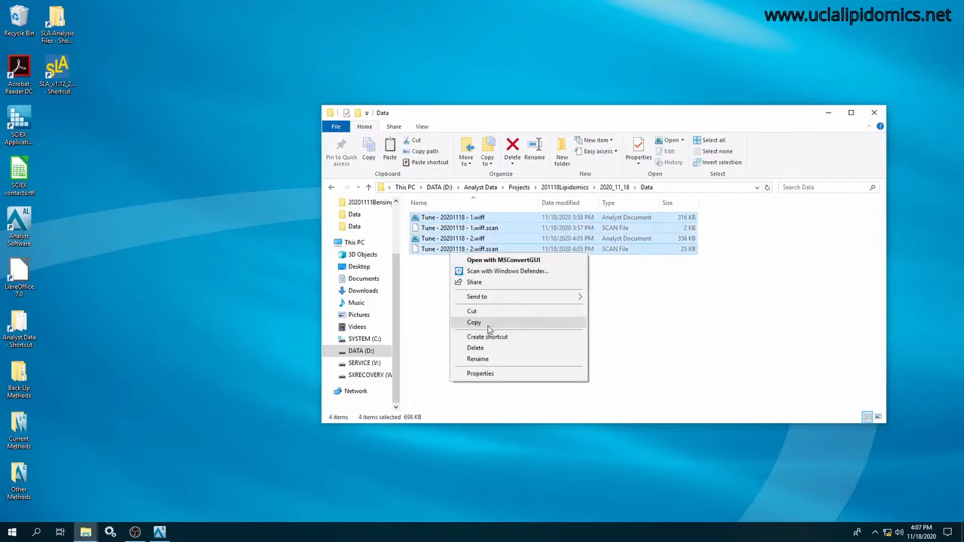
left_click(474, 322)
left_click(88, 533)
left_click(155, 490)
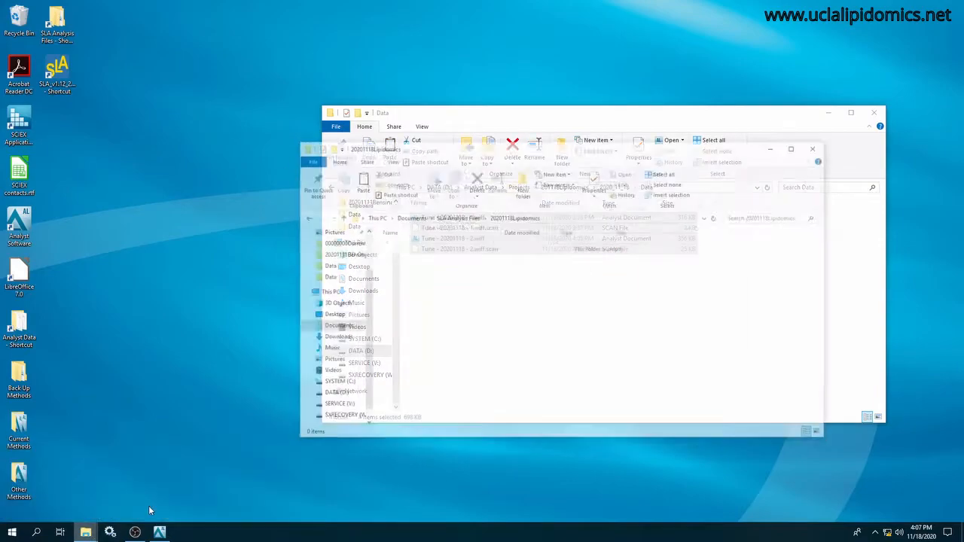
right_click(535, 295)
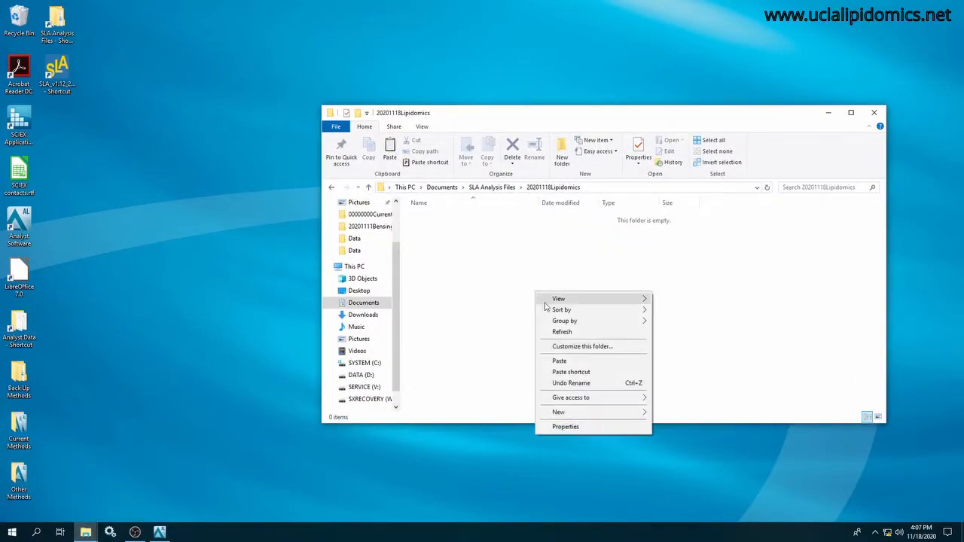
left_click(564, 358)
left_click(566, 343)
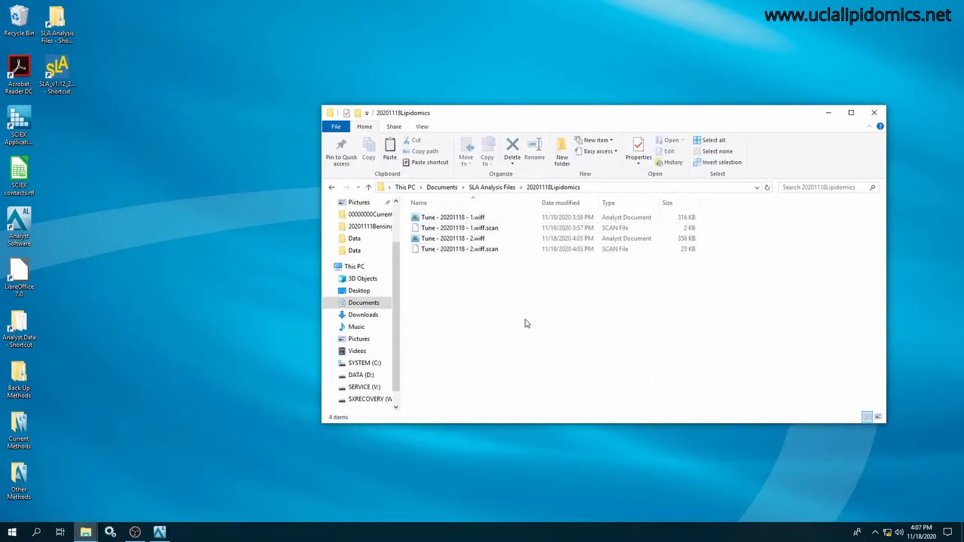
Convert Tune - 20201118 - 1.wiff to mzML with MSConvertGUI and close the converter.
left_click(474, 219)
right_click(474, 218)
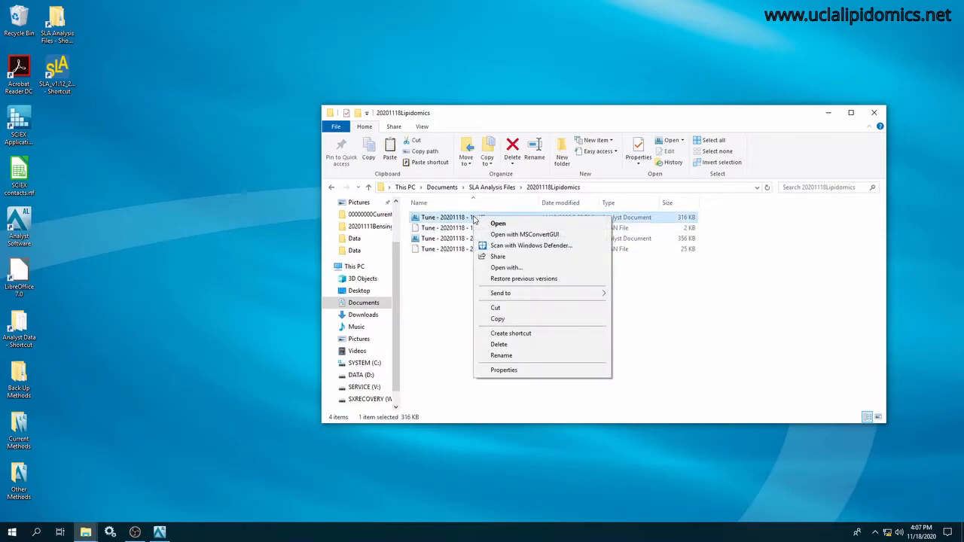
left_click(505, 235)
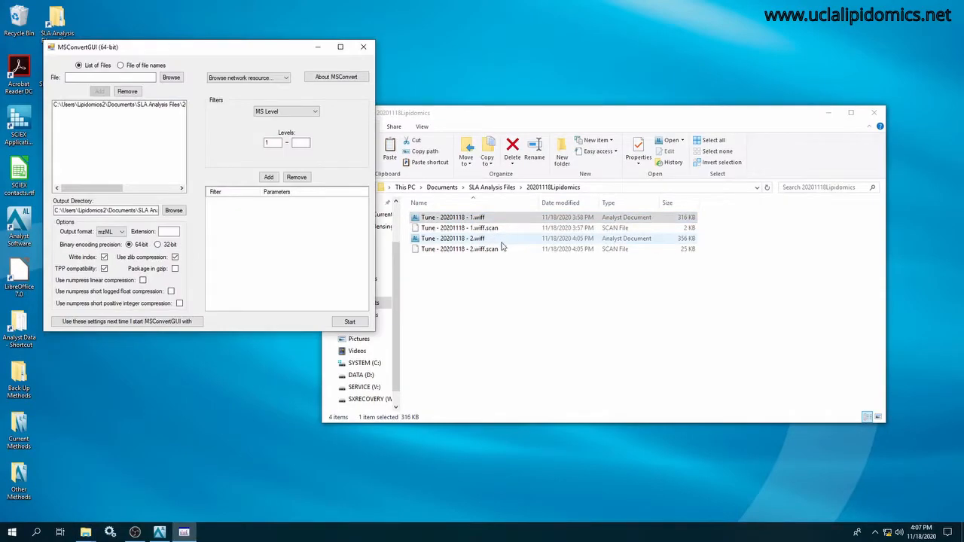
left_click(351, 322)
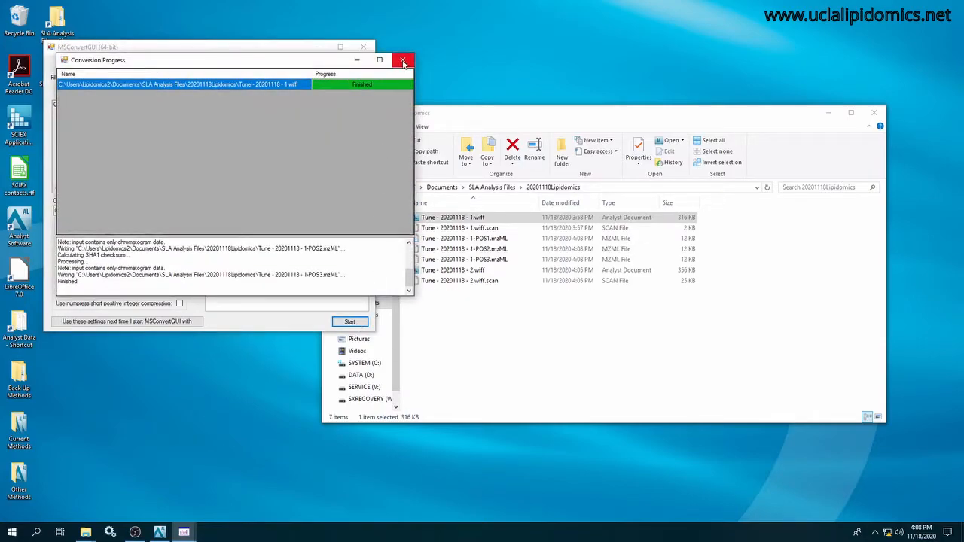
left_click(403, 61)
left_click(363, 47)
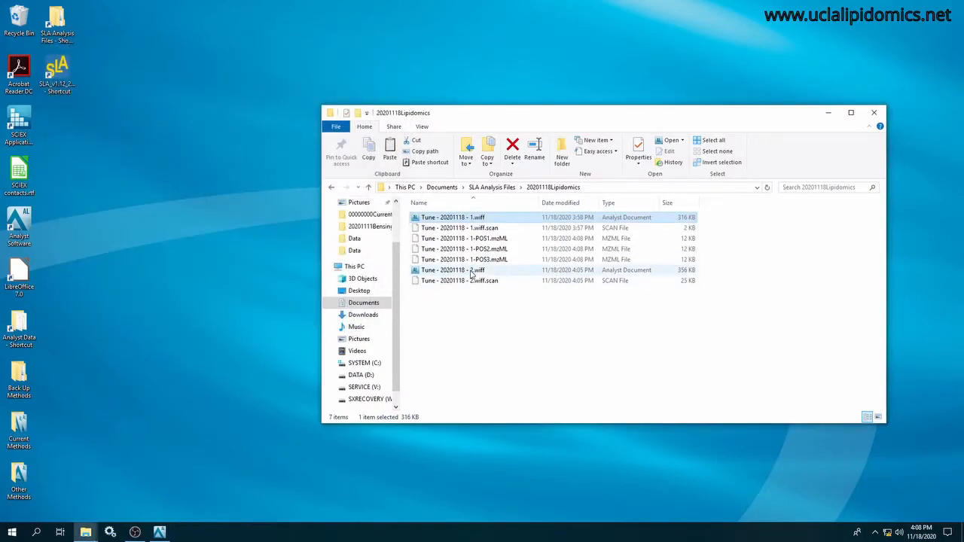
Convert Tune - 20201118 - 2.wiff to mzML with MSConvertGUI and close the converter.
left_click(472, 274)
right_click(471, 274)
left_click(521, 289)
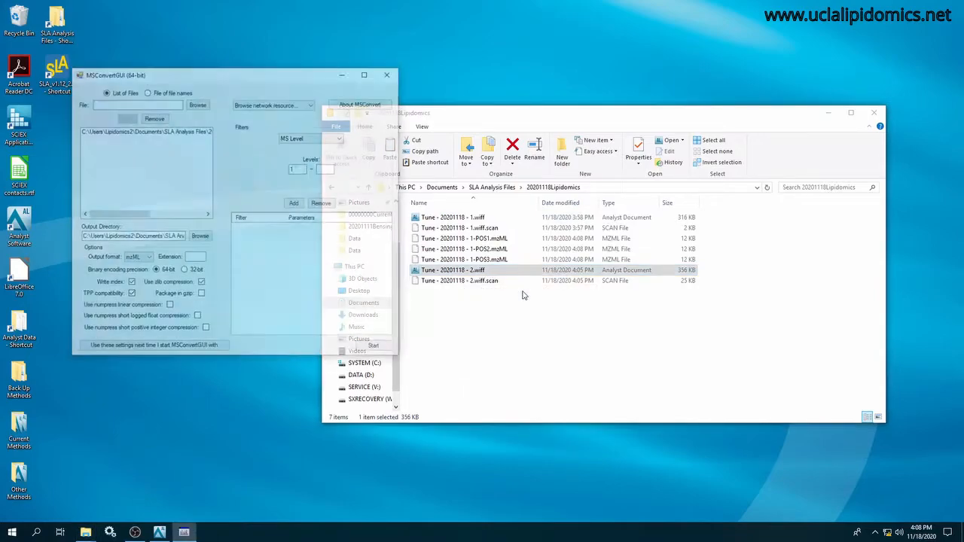
left_click(376, 347)
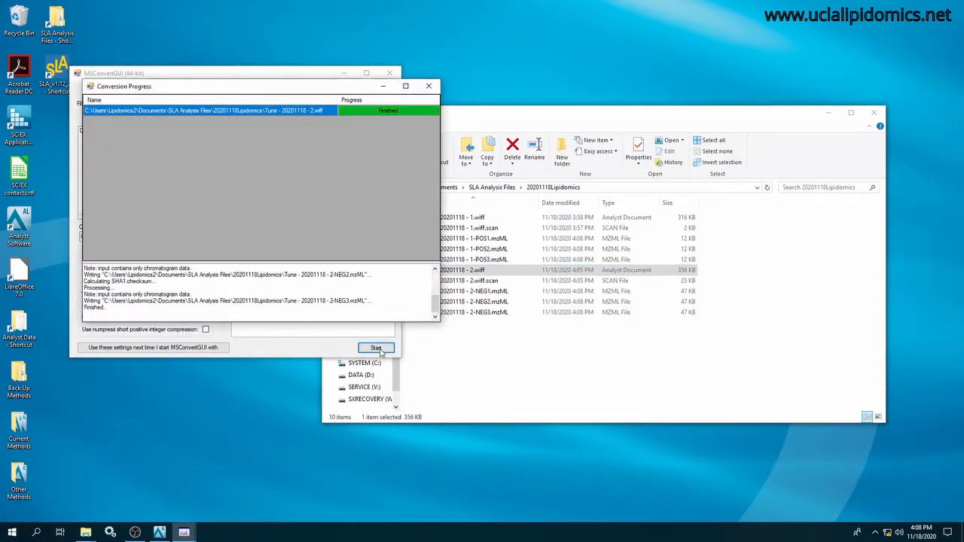
left_click(428, 87)
left_click(390, 73)
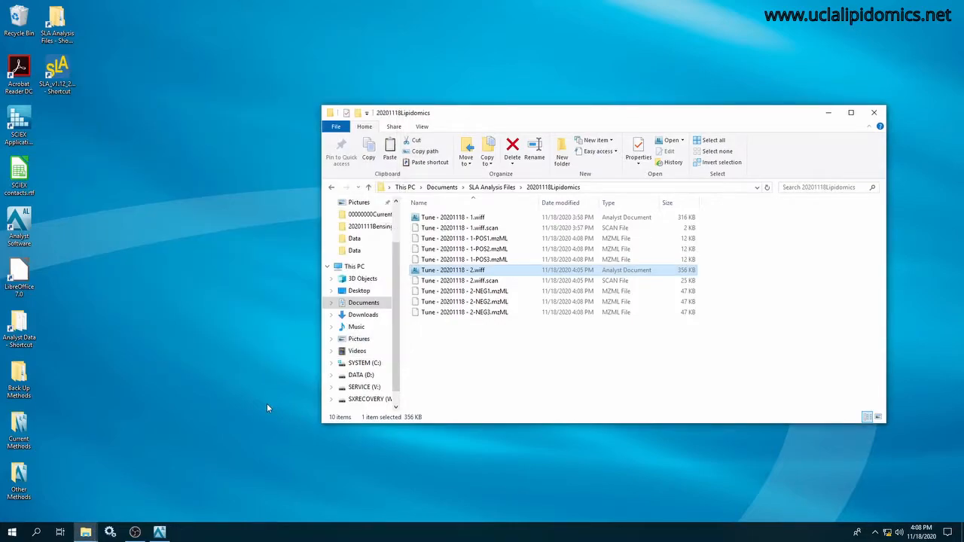
Start ShotgunLipidomicsAssistant and import Tune - 20201118 - 1-POS3.mzML from the 20201118Lipidomics folder as the positive tuning file.
double_click(58, 71)
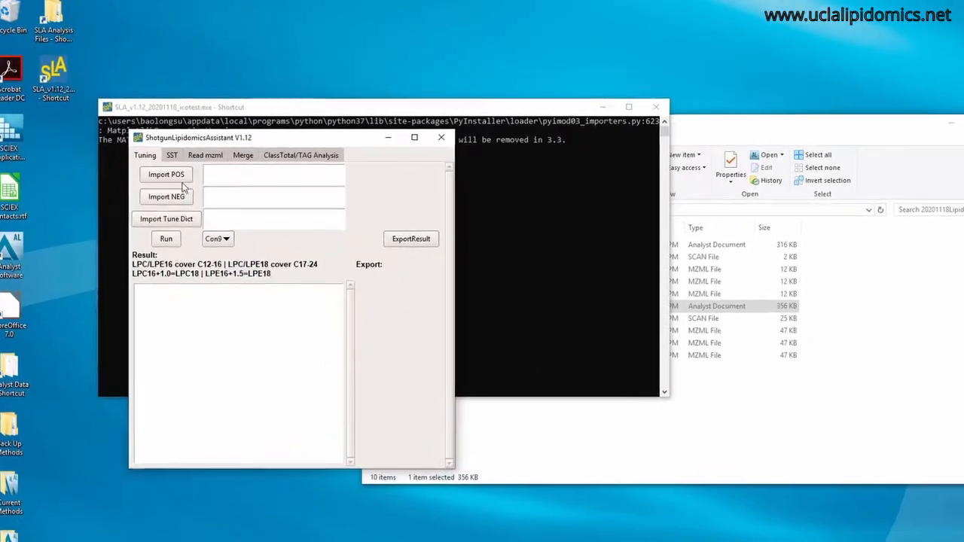
left_click(154, 156)
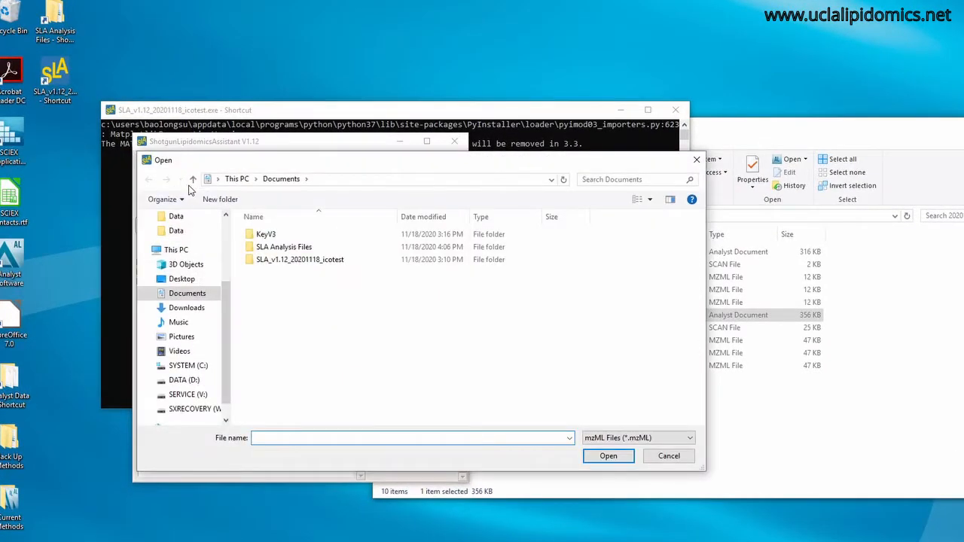
double_click(284, 247)
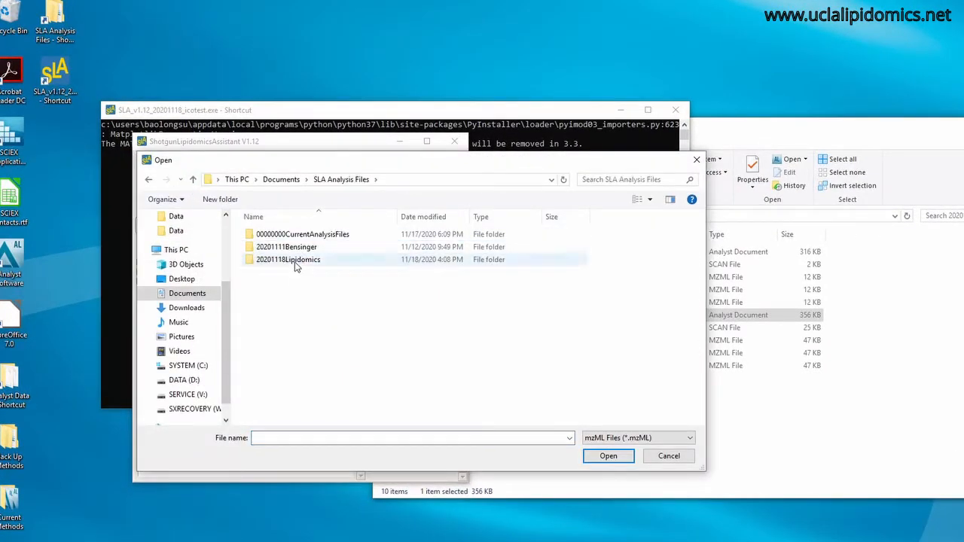
double_click(295, 260)
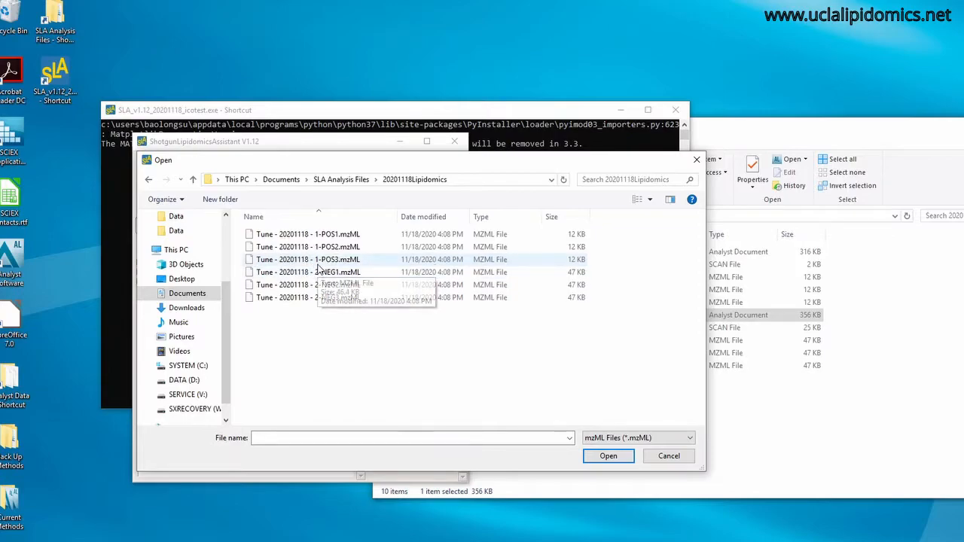
left_click(315, 261)
left_click(608, 456)
Import Tune - 20201118 - 2-NEG3.mzML as the negative tuning file.
left_click(190, 205)
left_click(305, 298)
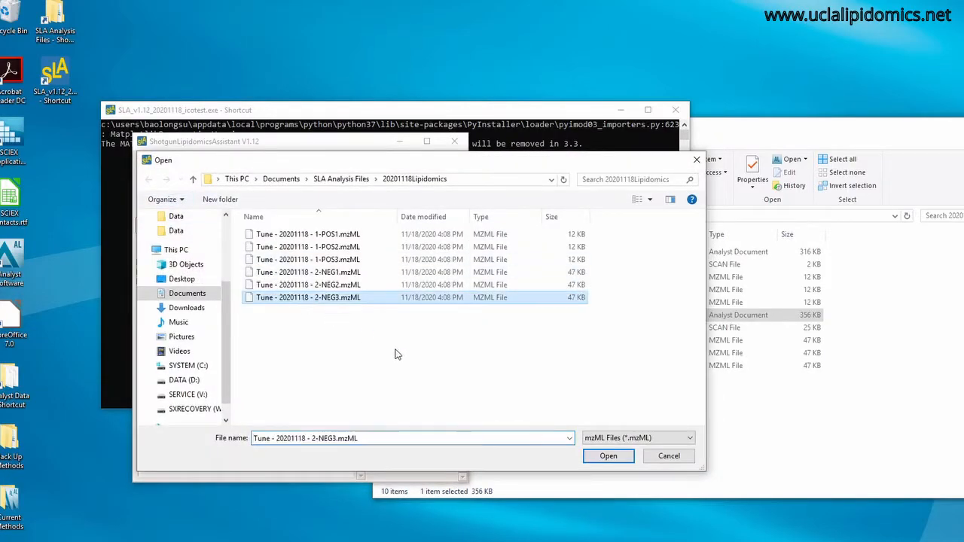
left_click(607, 455)
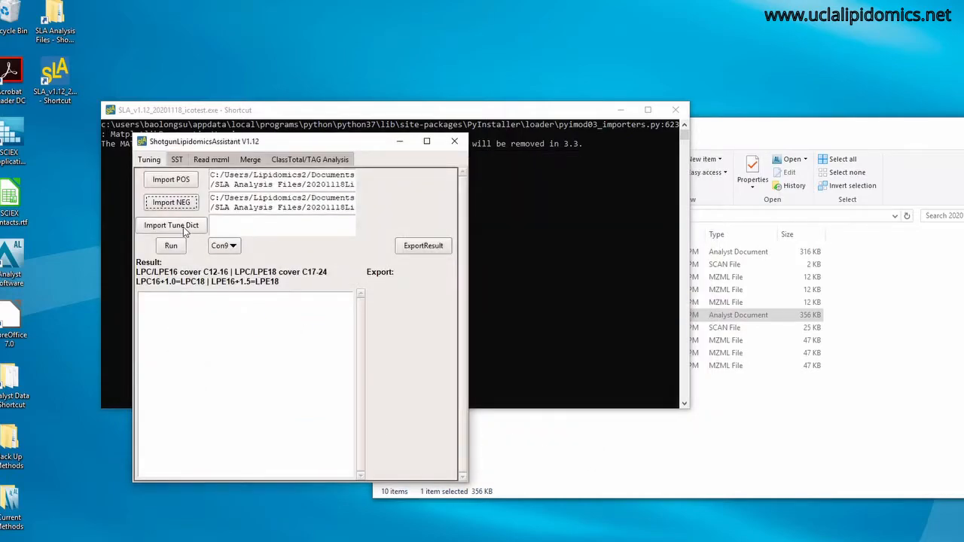
Import Tuning_spname_dict_V3_2.2.xlsx from the KeyV3 folder in Documents as the tune dictionary.
left_click(186, 227)
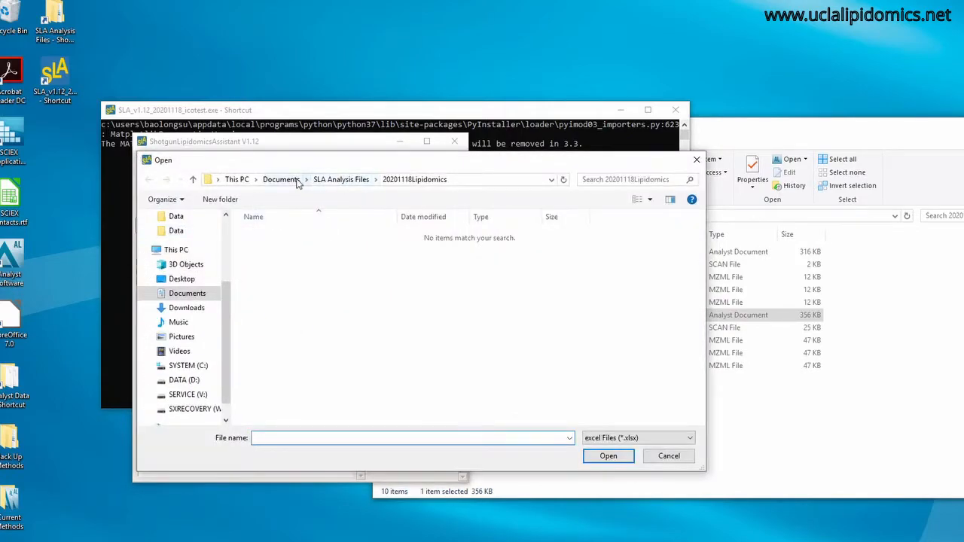
left_click(281, 179)
double_click(286, 234)
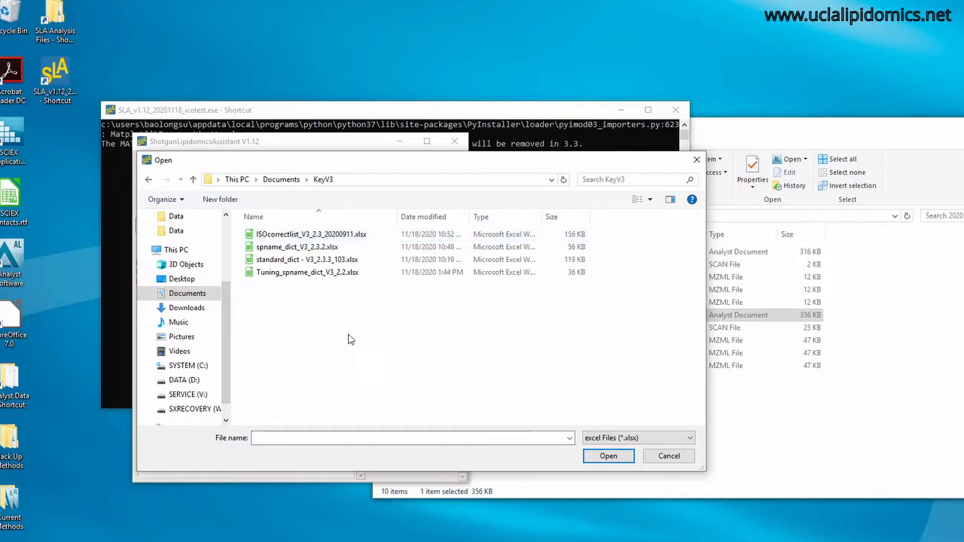
left_click(307, 272)
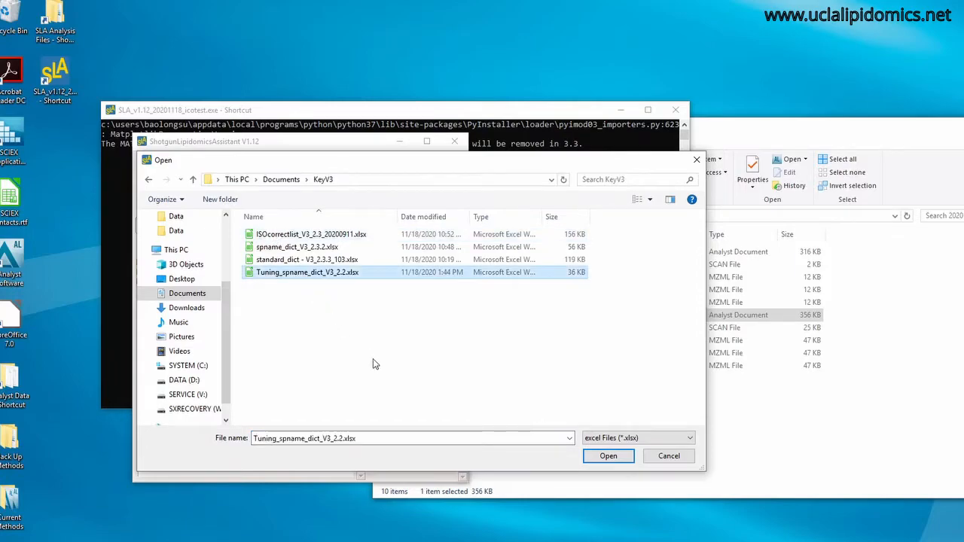
left_click(607, 455)
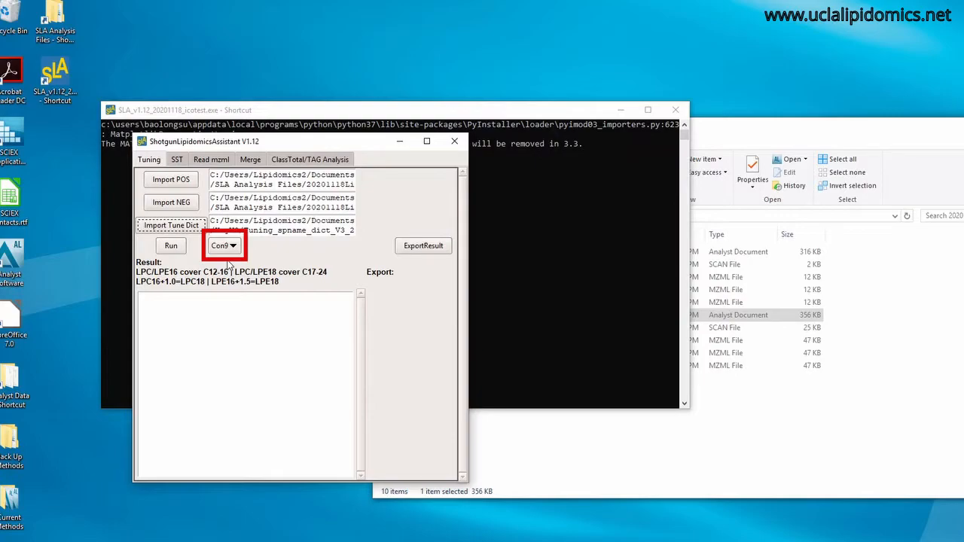
Run the tuning analysis with Con9, then close the SM plot and minimize the plot of the other lipid classes.
left_click(171, 246)
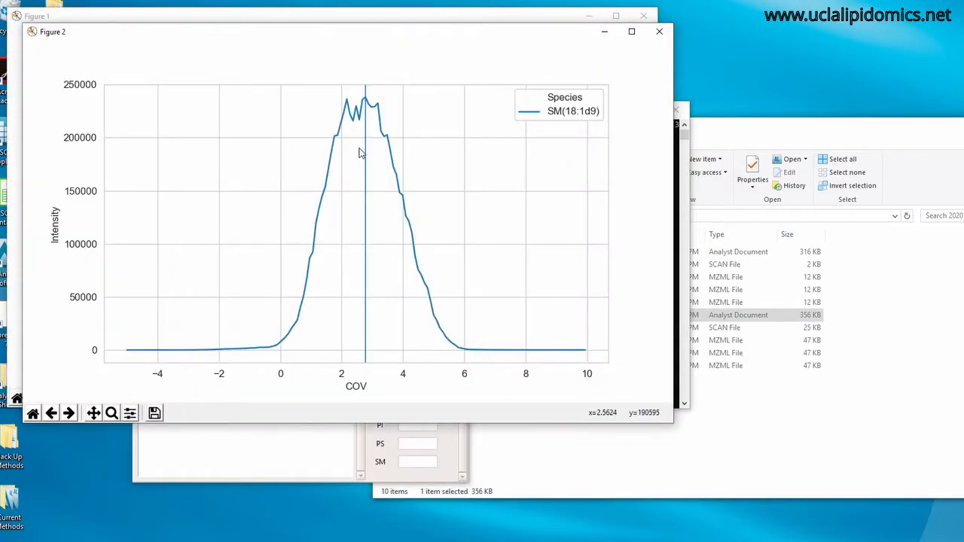
left_click(659, 31)
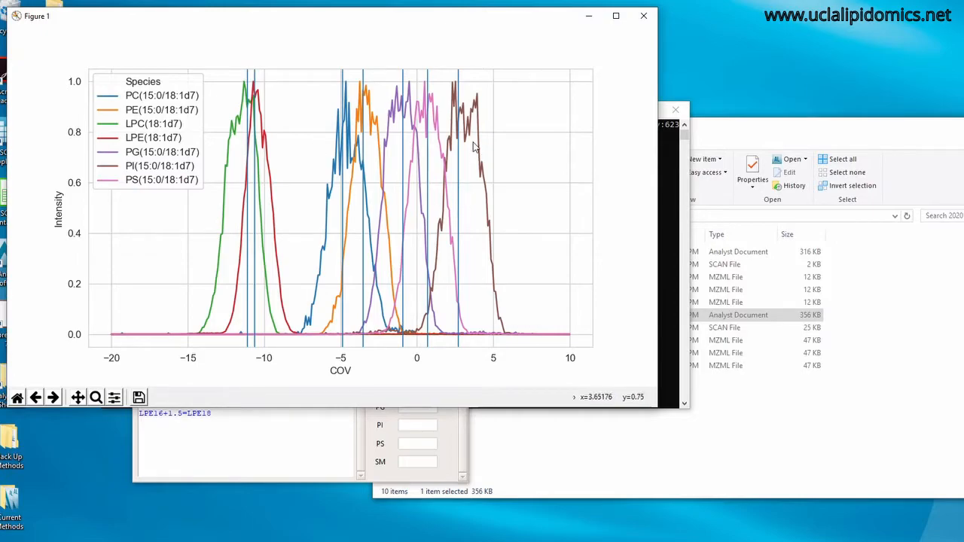
left_click(593, 16)
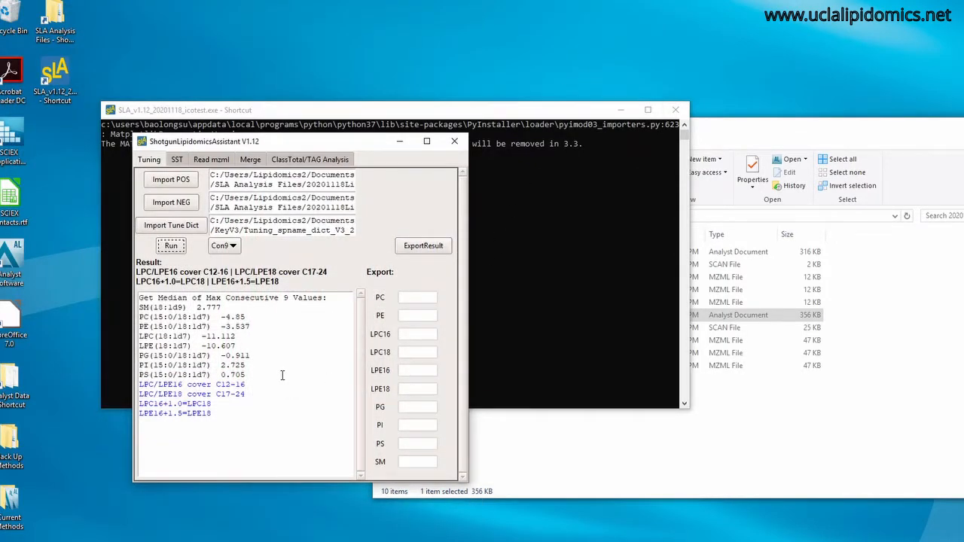
Copy the tuning results into the export values, 2.777 for SM and -4.85 for PC.
left_click_drag(198, 307, 221, 309)
key("ctrl+c")
left_click(401, 461)
key("ctrl+v")
left_click_drag(222, 316, 248, 317)
key("ctrl+c")
left_click(410, 297)
key("ctrl+v")
Fill in the export values -3.537 for PE, -11.112 for LPC18, -10.607 for LPE18 and -11.607 for LPE16.
mouse_move(221, 326)
left_mouse_down()
mouse_move(251, 326)
mouse_move(236, 347)
left_mouse_up()
key("ctrl+c")
left_click(410, 316)
type("-3.537")
left_click(407, 351)
type("-11.112")
left_click(409, 388)
key("ctrl+v")
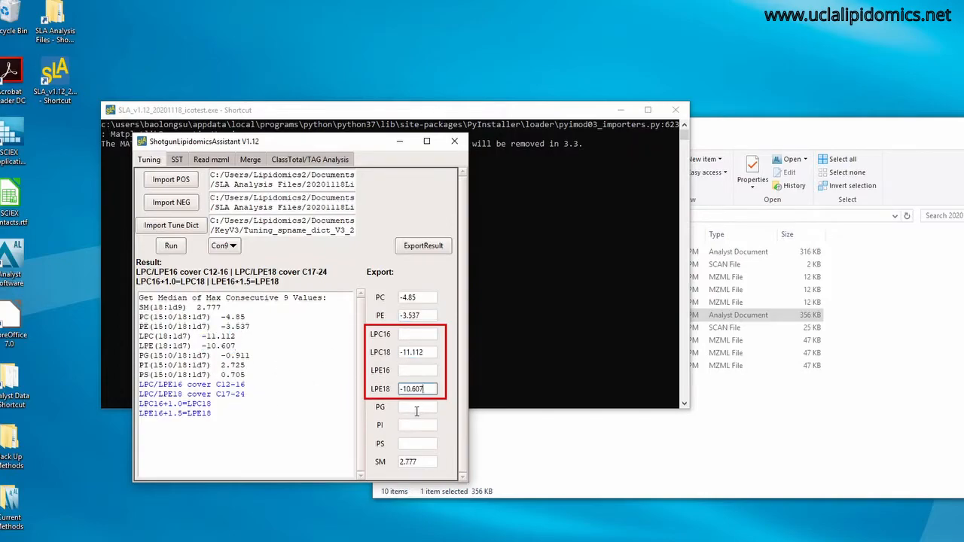
left_click(418, 369)
type("-11.607")
Open Calculator to add 0.5 to 11.112, minimize it and fill in the LPC16 export value.
left_click(418, 336)
left_click(2, 540)
scroll(78, 464, "down", 5)
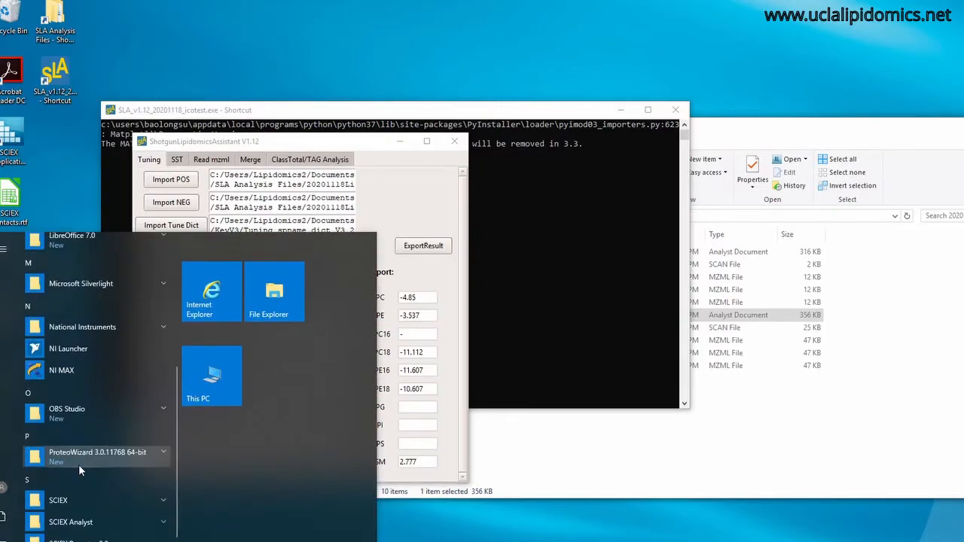
scroll(80, 470, "up", 5)
scroll(98, 429, "down", 5)
left_click(108, 518)
left_click(106, 536)
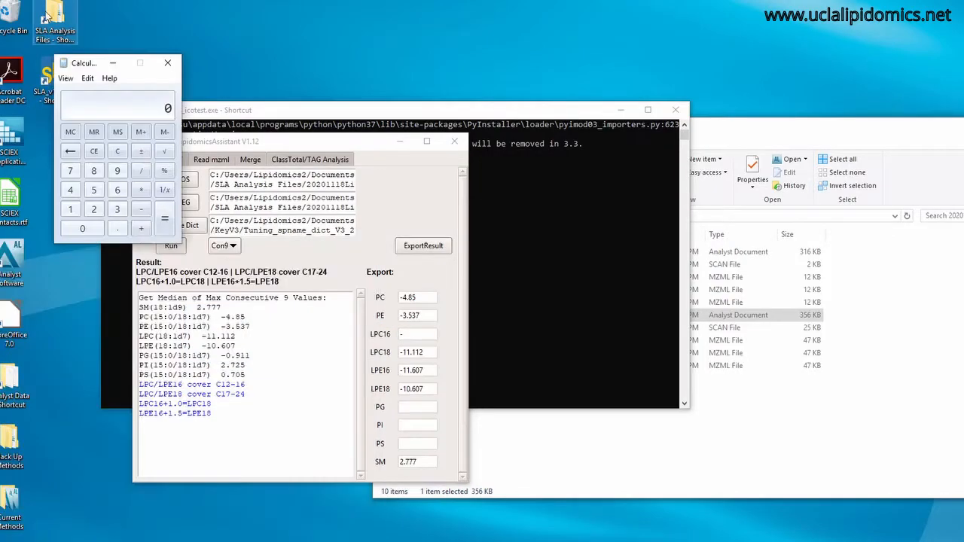
type("11.112+")
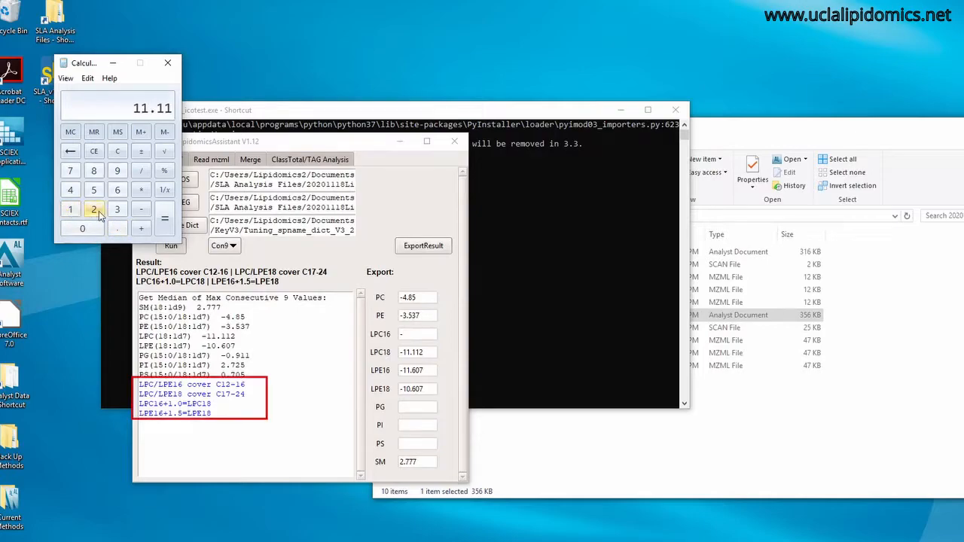
left_click(70, 211)
left_click(140, 228)
left_click(95, 191)
left_click(95, 152)
left_click(118, 228)
left_click(94, 190)
left_click(165, 229)
left_click(113, 63)
type("11")
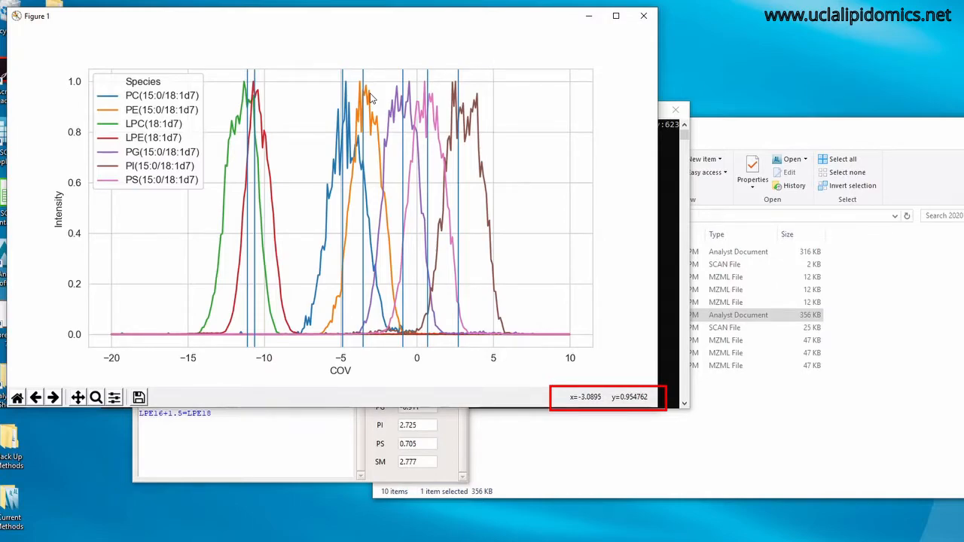
Minimize the COV plot, set the export values to -3.09 for PE, -1.35 for PG and 3.021 for PI, and export the tuning result.
left_click(588, 15)
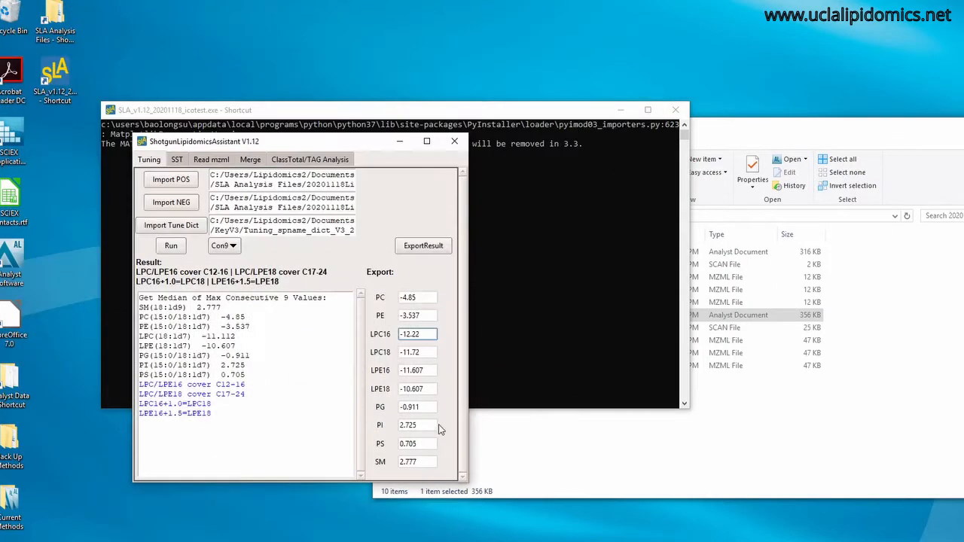
left_click(420, 315)
key("BackSpace")
key("BackSpace")
key("BackSpace")
type("09")
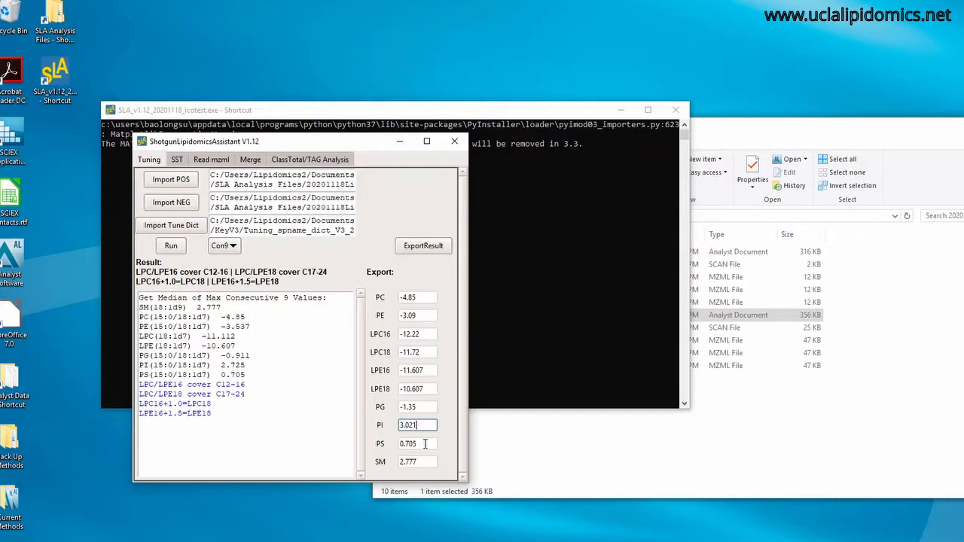
left_click(420, 408)
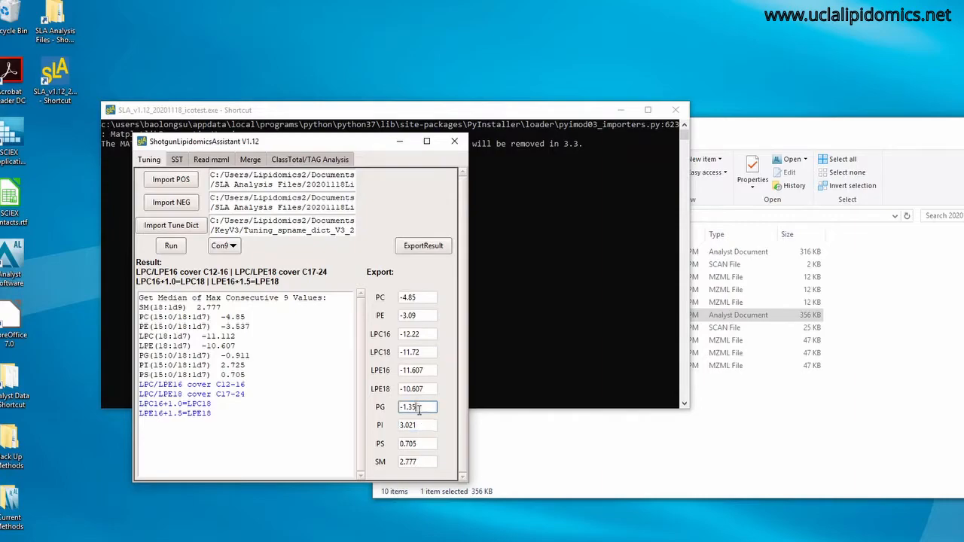
left_click(426, 249)
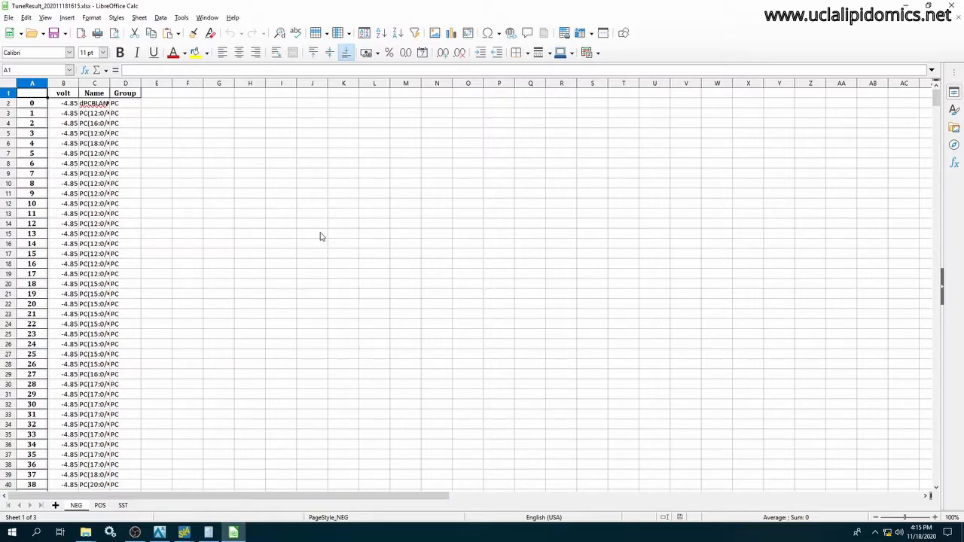
Show the SST sheet of the tuning result workbook, minimize it, and open the SST v3 acquisition method in Analyst.
left_click(122, 506)
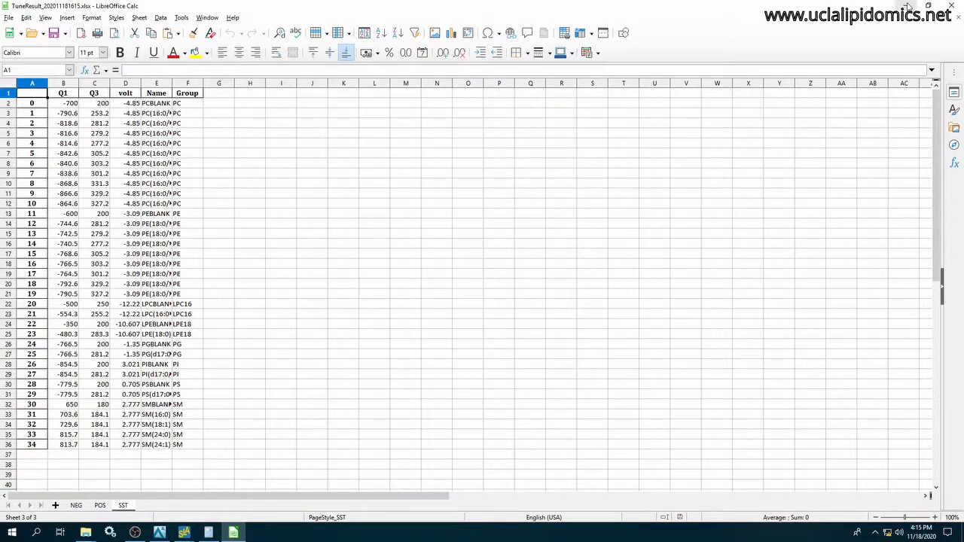
left_click(905, 6)
left_click(158, 533)
left_click(19, 18)
left_click(30, 36)
left_click(474, 325)
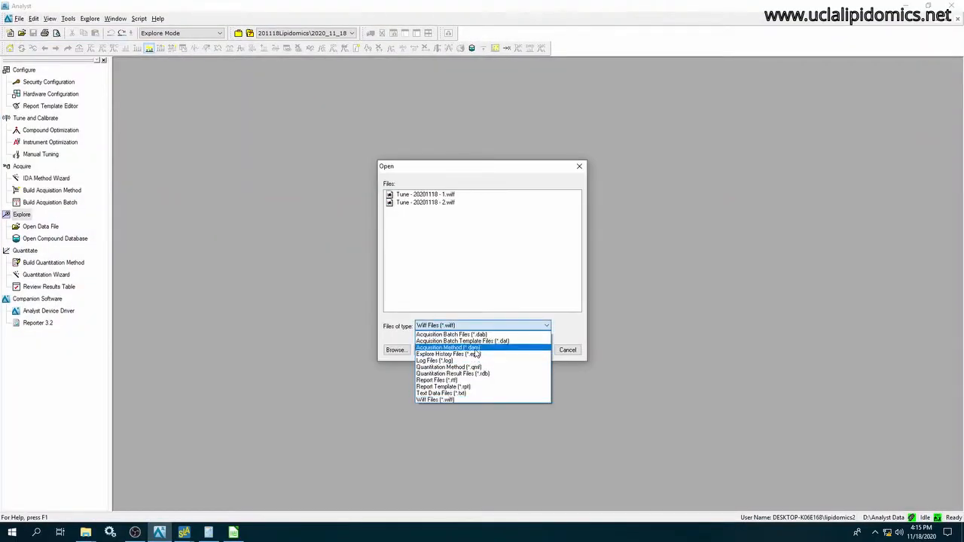
left_click(475, 349)
left_click(411, 226)
left_click(533, 350)
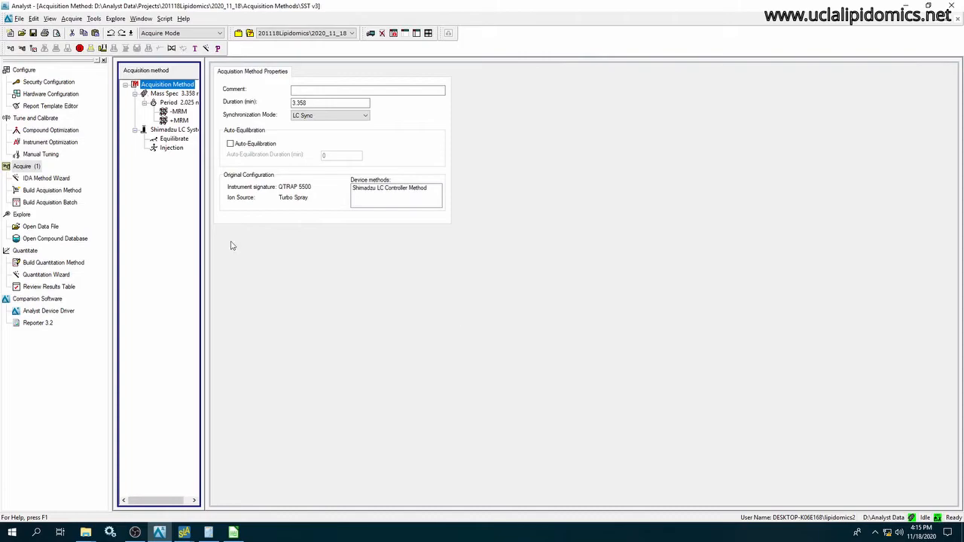
Copy the voltages in D2:D31 of the SST sheet into the COV column of the method's -MRM experiment.
left_click(181, 112)
left_click(233, 532)
left_click_drag(130, 103, 134, 394)
key("ctrl+c")
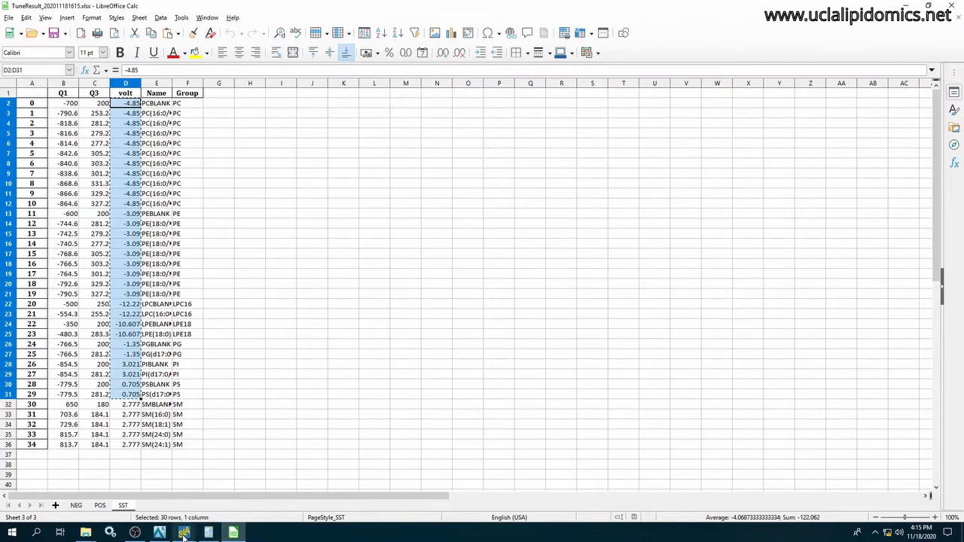
left_click(183, 534)
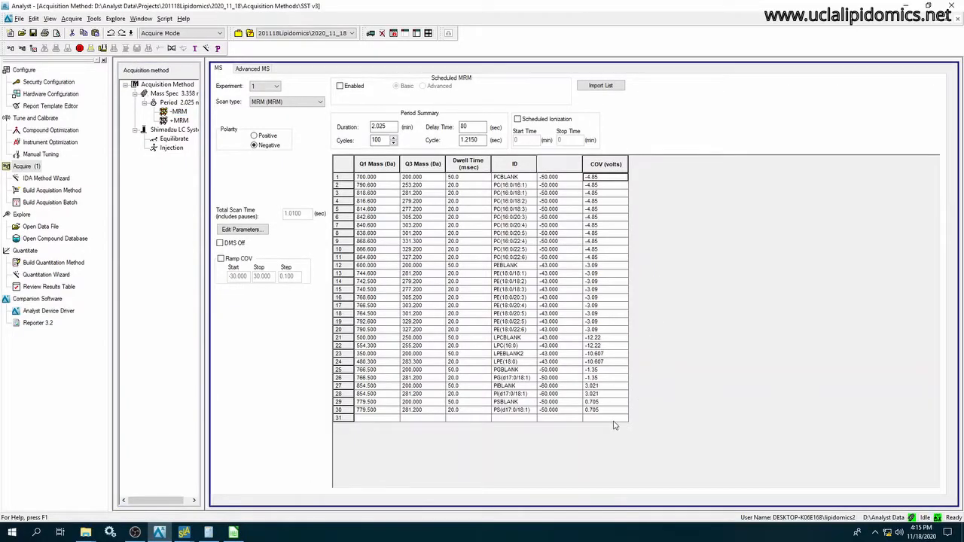
Show the COV column in the mass table of the method's +MRM experiment.
left_click(180, 121)
right_click(564, 184)
left_click(625, 236)
Copy the SM voltages in D32:D36 of the SST sheet into the +MRM experiment's COV column and save the method.
left_click(233, 533)
left_click_drag(135, 407, 139, 447)
key("ctrl+c")
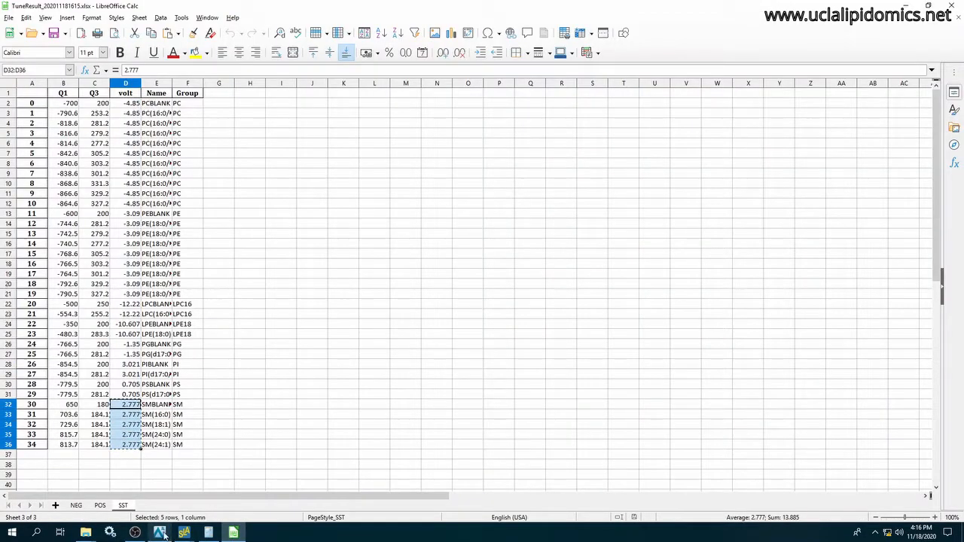
left_click(160, 533)
key("ctrl+v")
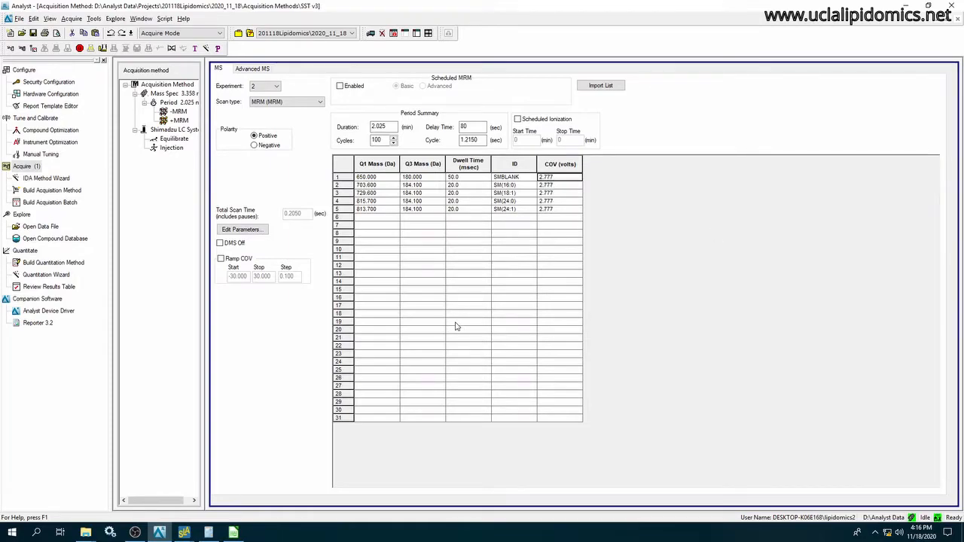
left_click(25, 20)
left_click(43, 118)
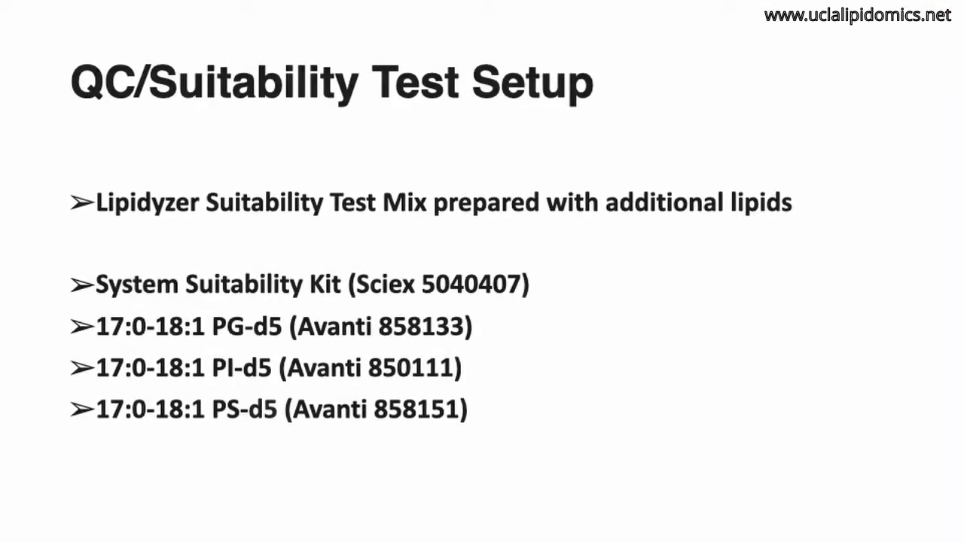
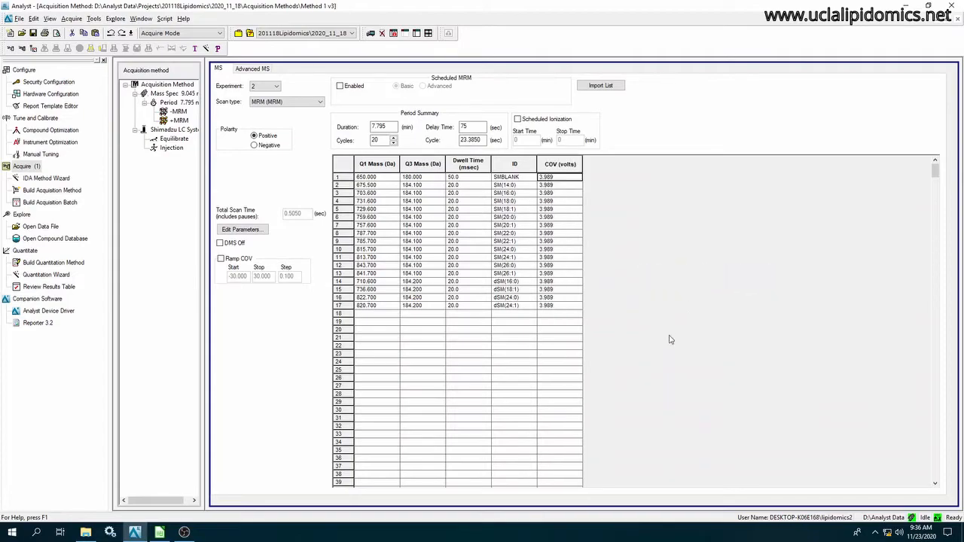
Copy the voltages in B2:B18 of the tuning workbook's POS sheet into the +MRM experiment's COV column and save the Method 1 v3 method.
left_click(160, 532)
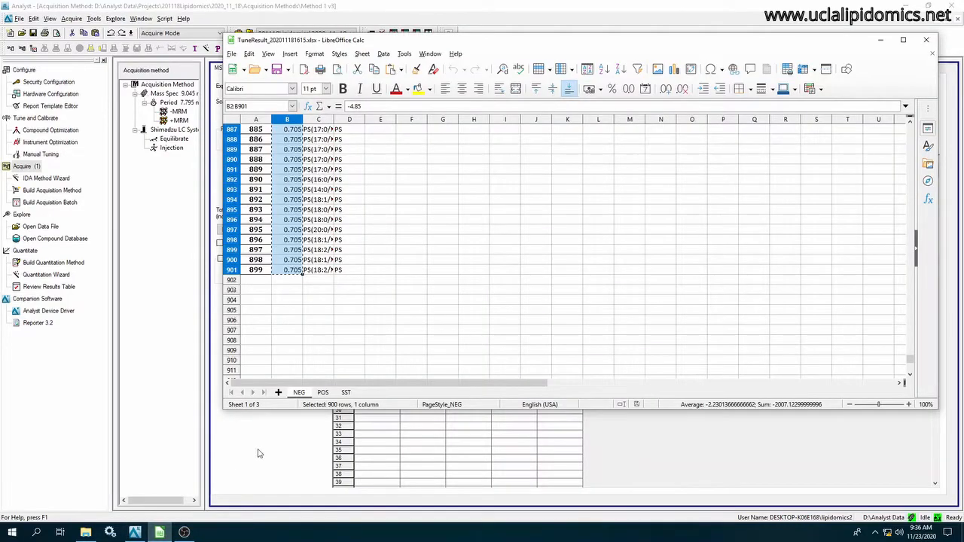
left_click(323, 393)
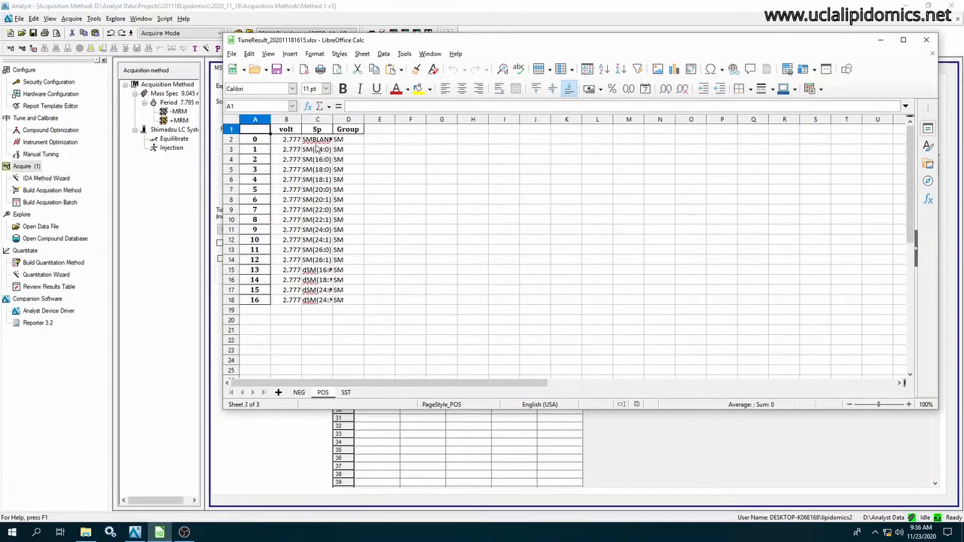
left_click_drag(286, 139, 300, 301)
key("ctrl+c")
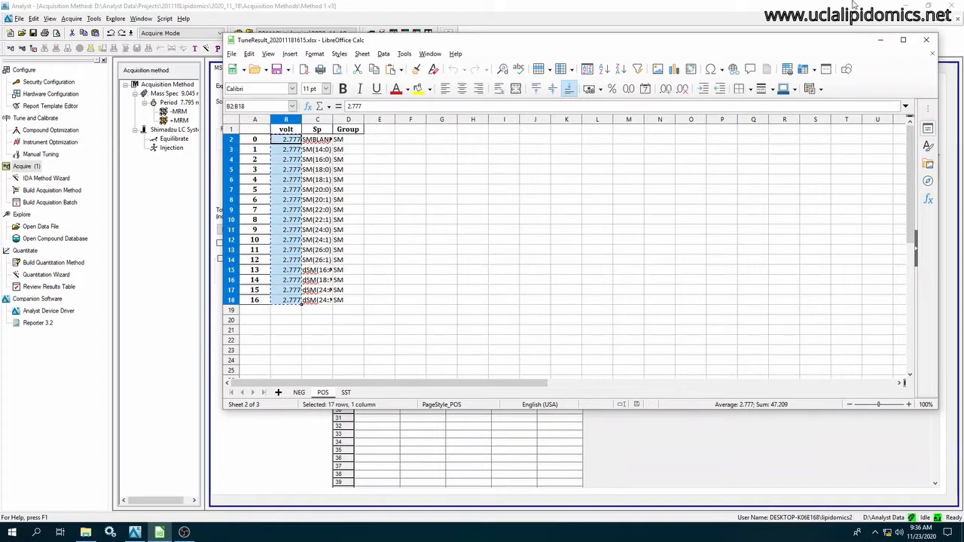
left_click(880, 40)
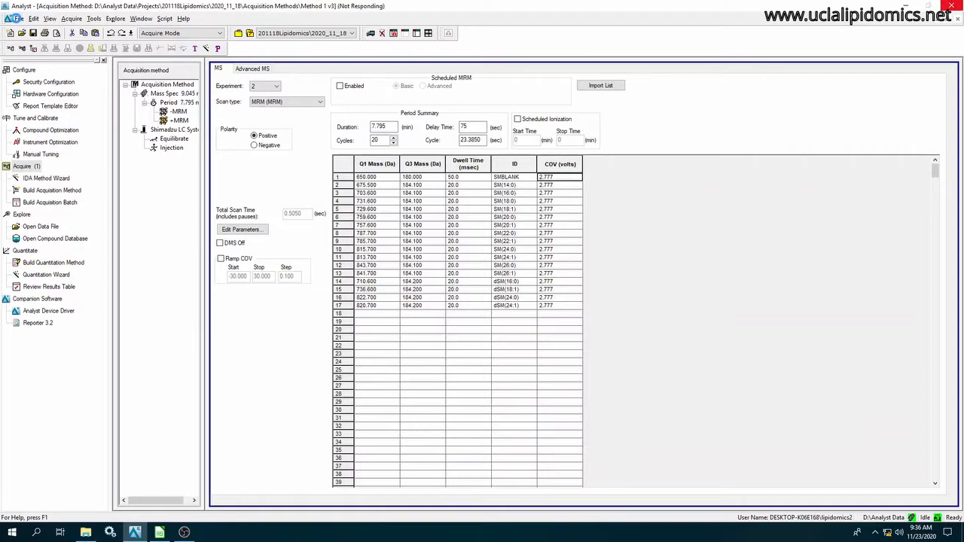
left_click(17, 18)
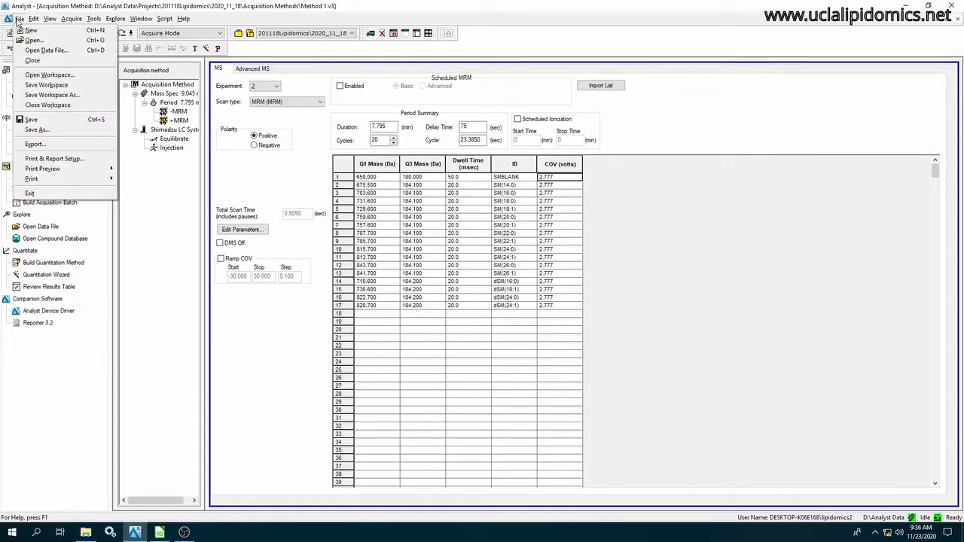
left_click(31, 119)
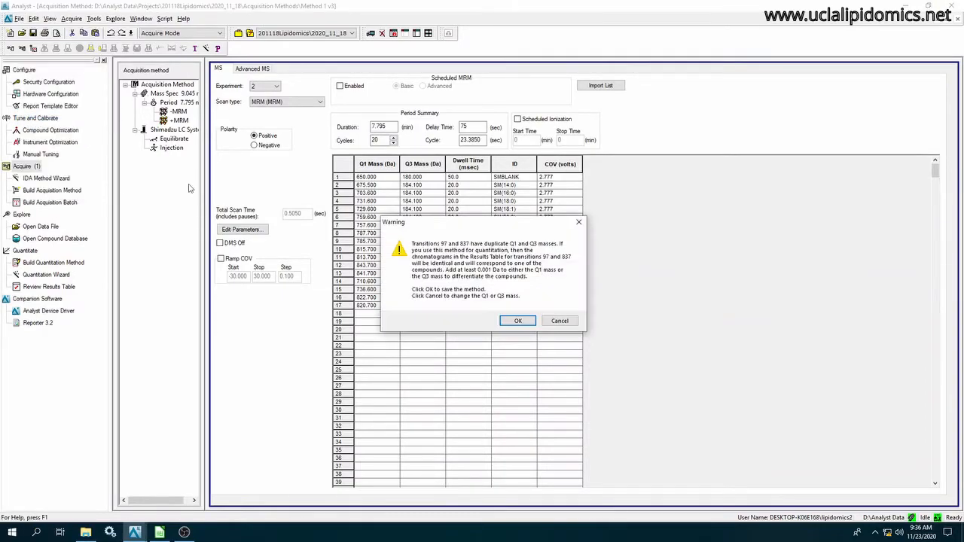
left_click(515, 321)
Start a new acquisition batch with a set named Lipidomics - 20201123 - 1 using Method 1 v3, and add the set with 27 samples.
left_click(48, 203)
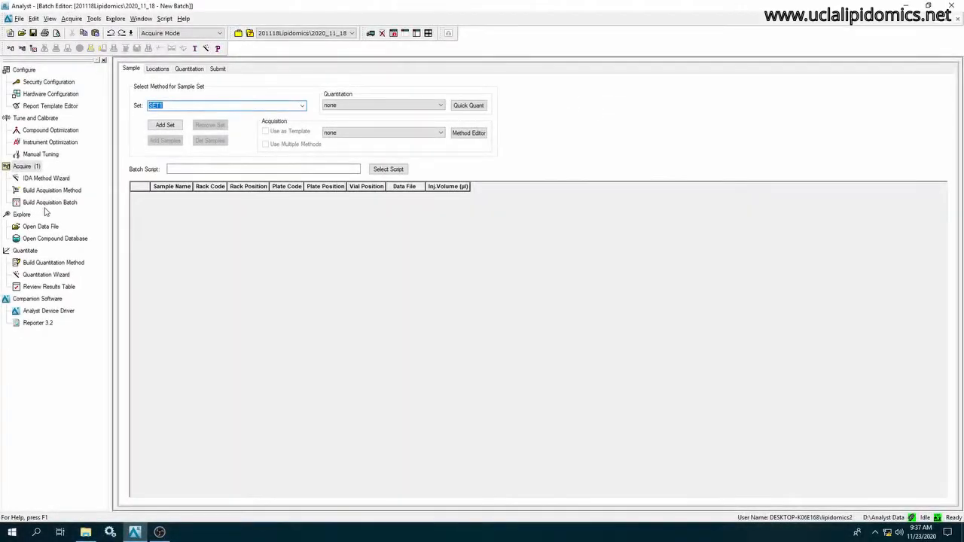
key("BackSpace")
type("Lipidomics - 20201123 - 1")
left_click(365, 134)
left_click(364, 149)
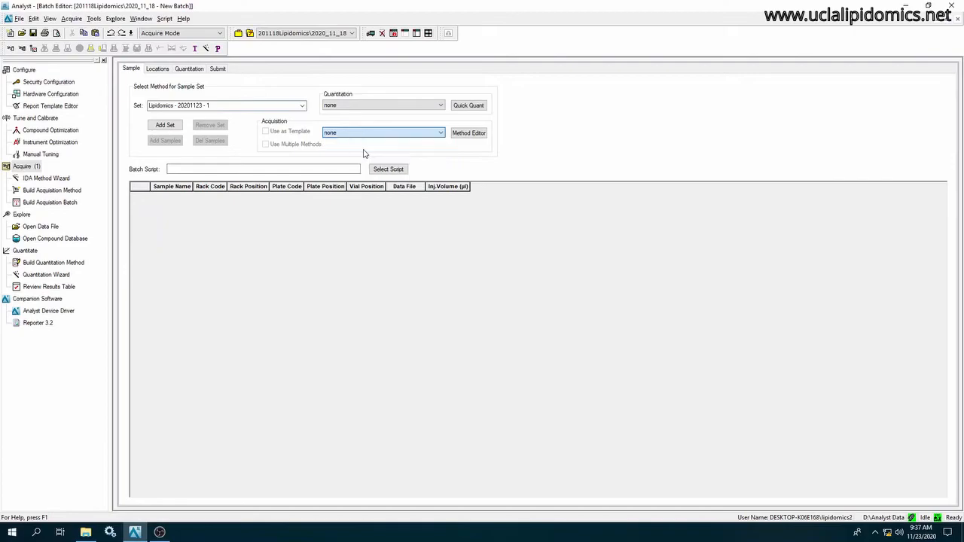
left_click(164, 126)
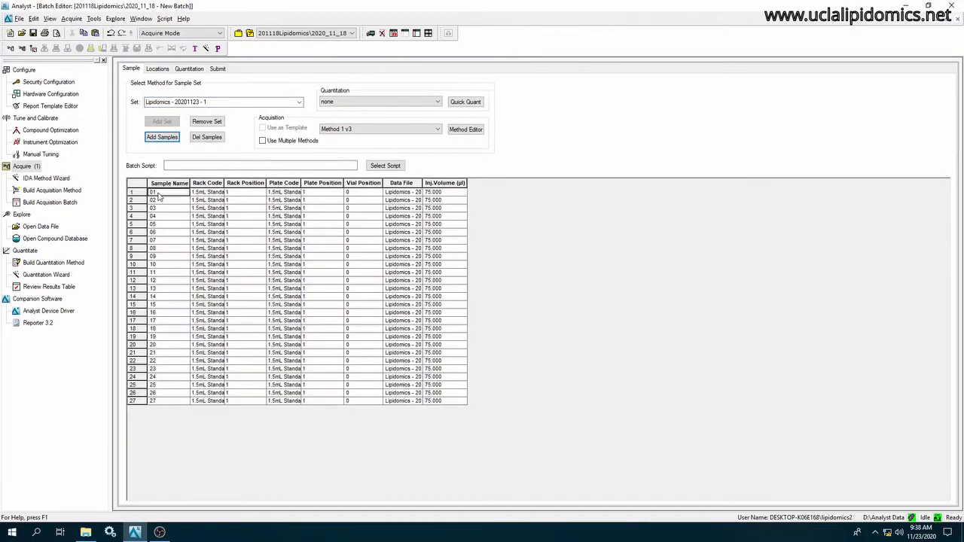
Name the batch's first sample Buffer and renumber the following samples from 01 to 24.
type("Buffer")
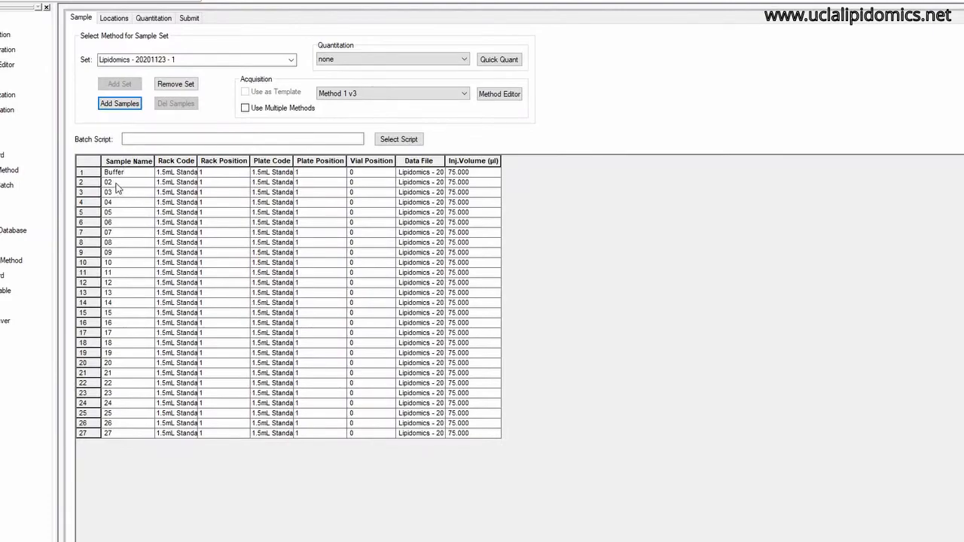
left_click(117, 184)
type("01")
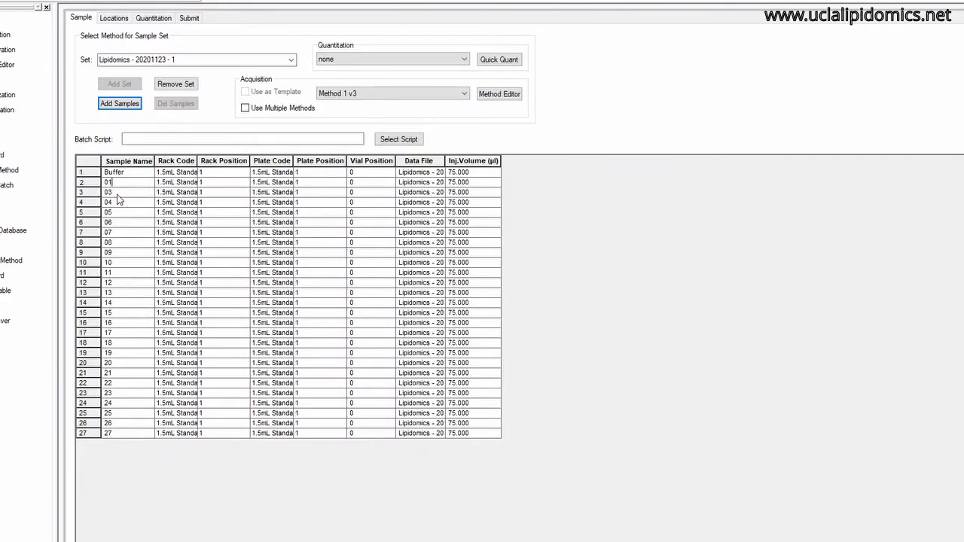
left_click(115, 194)
type("02")
left_click(118, 203)
type("03")
left_click(119, 213)
type("04")
left_click(118, 223)
type("05")
left_click(116, 234)
type("06")
left_click(117, 243)
type("07")
left_click(117, 254)
type("08")
left_click(113, 264)
type("09")
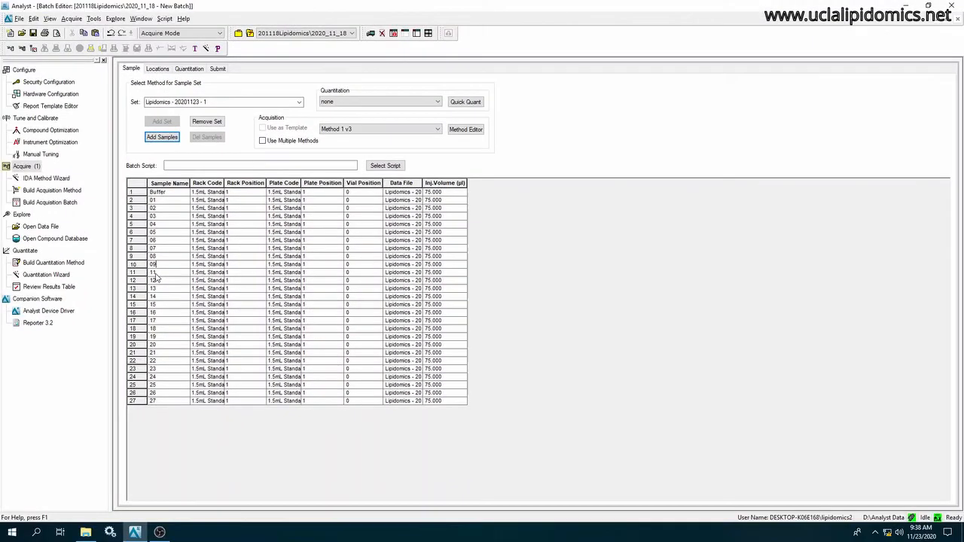
Name the last two samples of the batch QC and QCSpike.
type("C")
left_click(160, 402)
key("BackSpace")
key("BackSpace")
type("QC")
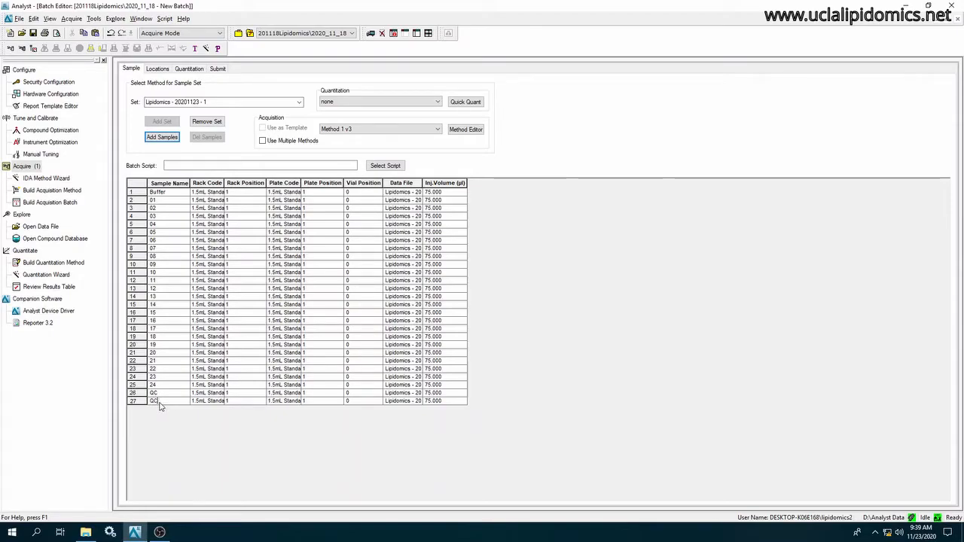
type("Spike")
left_click(167, 393)
left_click(168, 195)
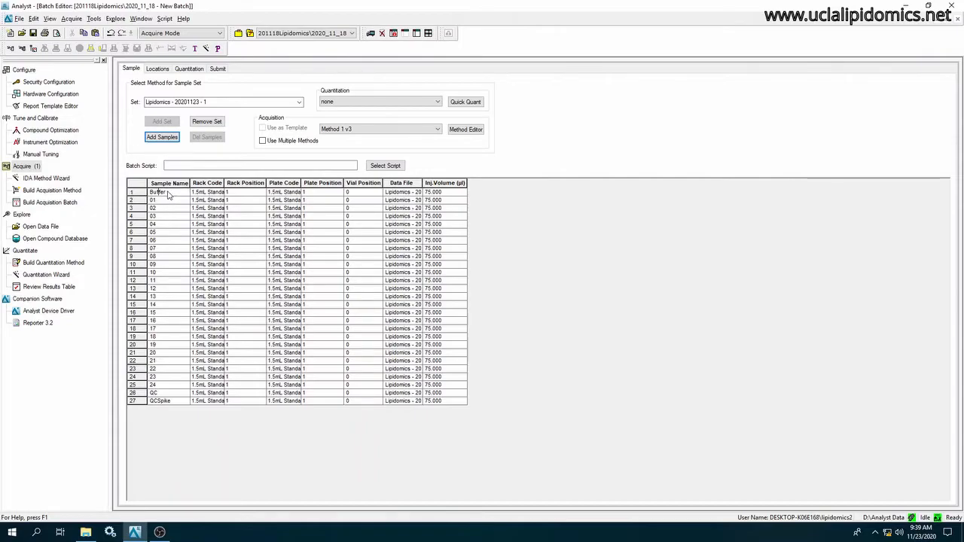
Set the Buffer sample's vial position to 1, fill the Vial Position column down through all samples, and widen the Data File column.
left_click(349, 194)
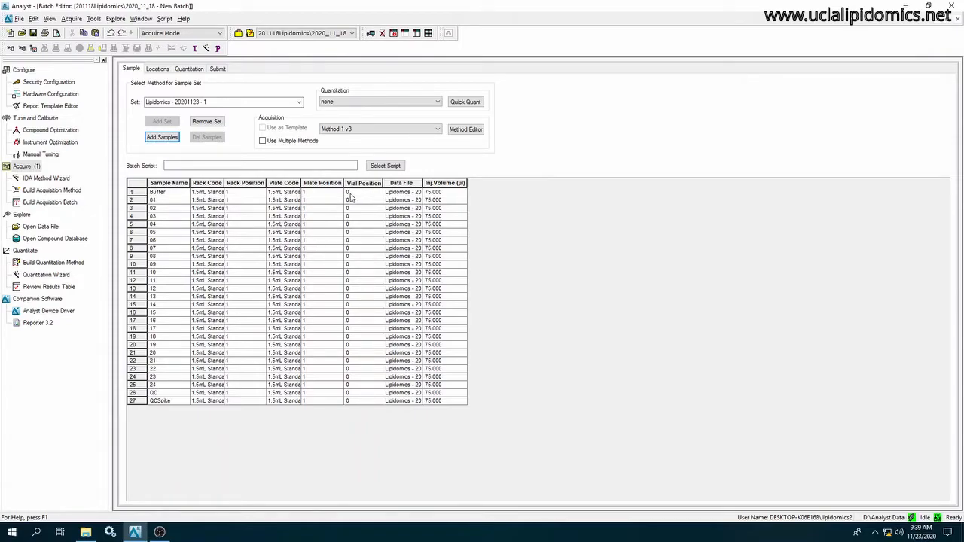
type("1")
left_click_drag(351, 195, 357, 393)
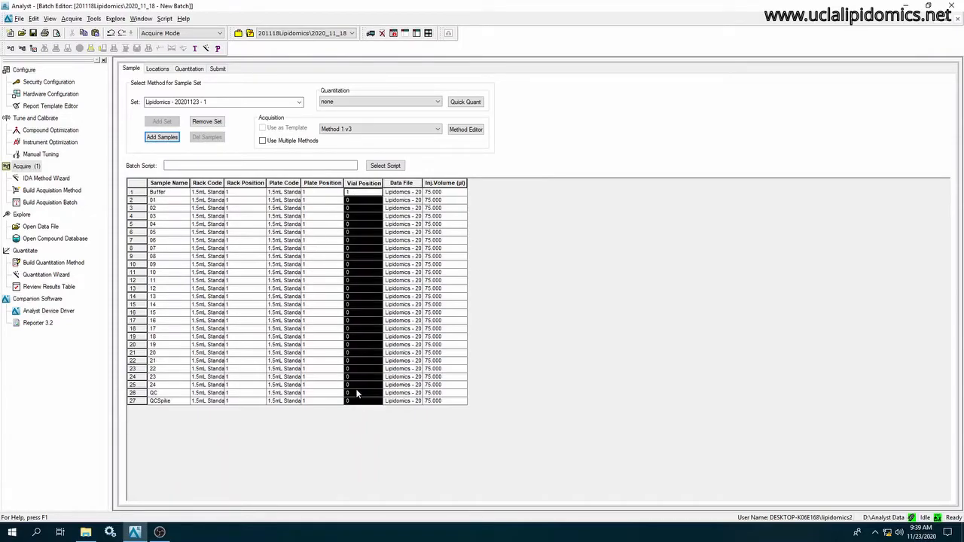
right_click(356, 393)
left_click(395, 344)
left_click_drag(423, 183, 478, 183)
View the batch's Locations and Quantitation settings and open its Submit page.
left_click(157, 68)
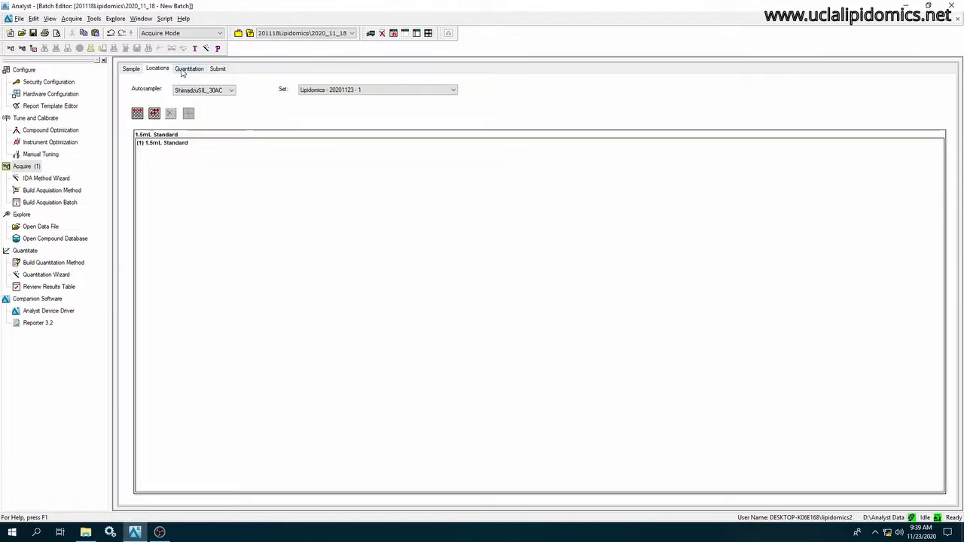
left_click(184, 69)
left_click(216, 68)
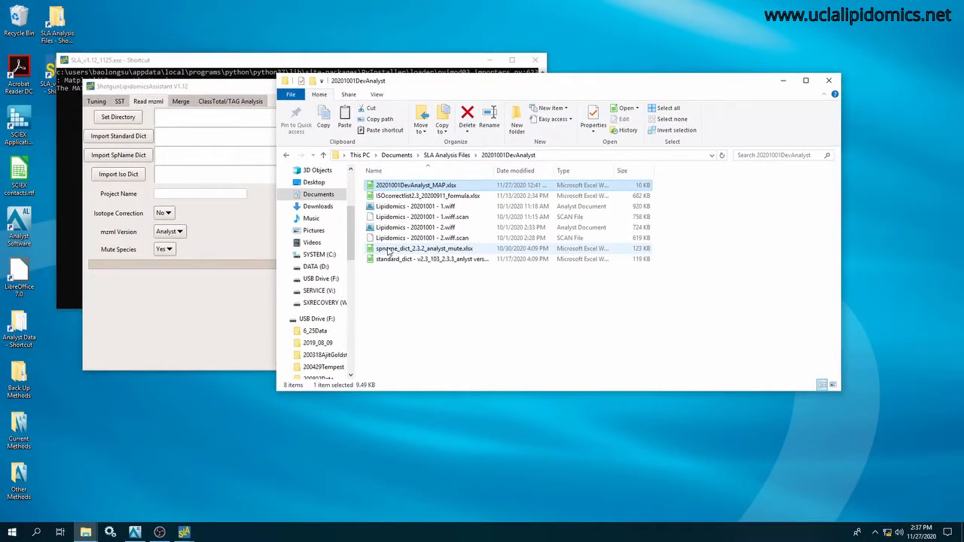
Open spname_dict_2.3.2_analyst_mute.xlsx from the 20201001DevAnalyst folder to examine its species names and masses, and close it.
left_click(389, 250)
double_click(389, 250)
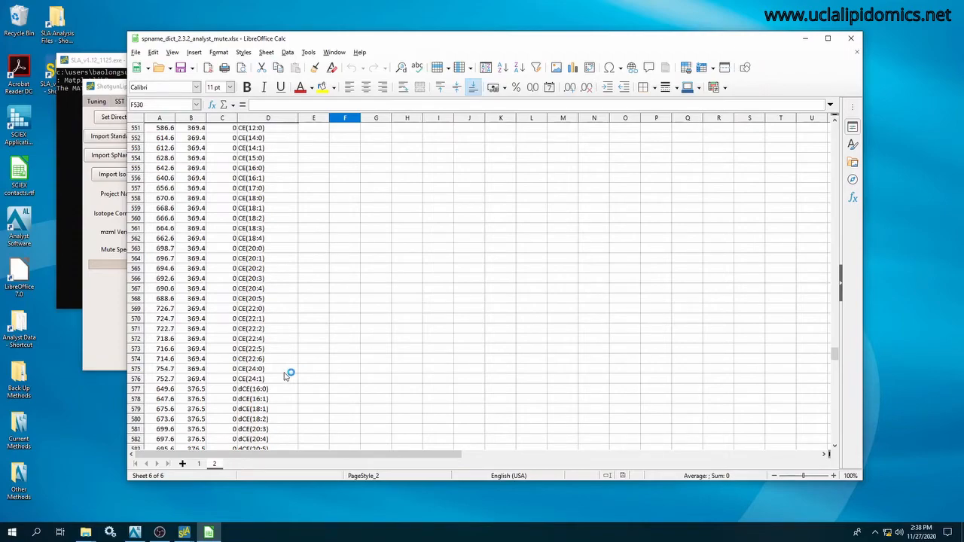
key("alt+F4")
Examine the Method1 and StdInfo sheets of the standard_dict workbook, close it, and select ISOcorrectlist2.3_20200911_formula.xlsx.
left_click(404, 261)
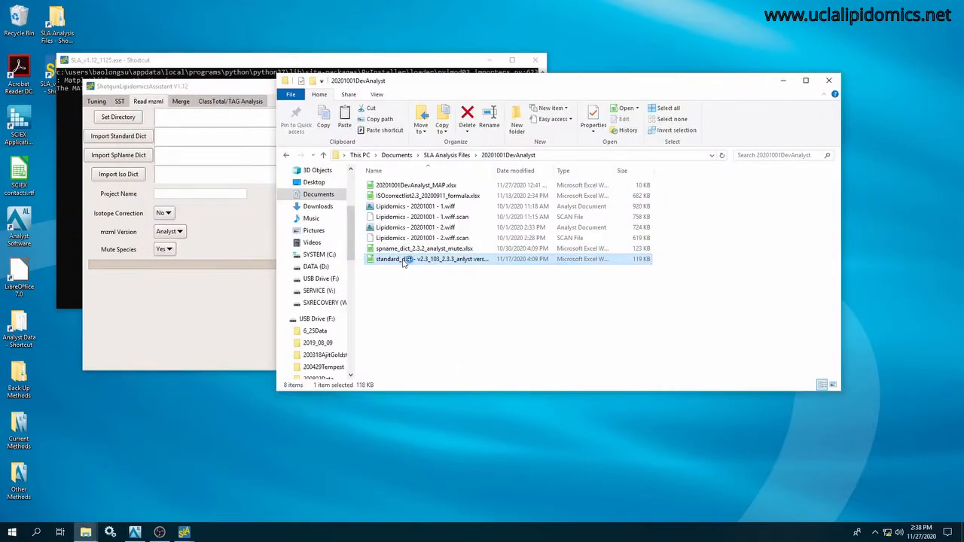
double_click(405, 261)
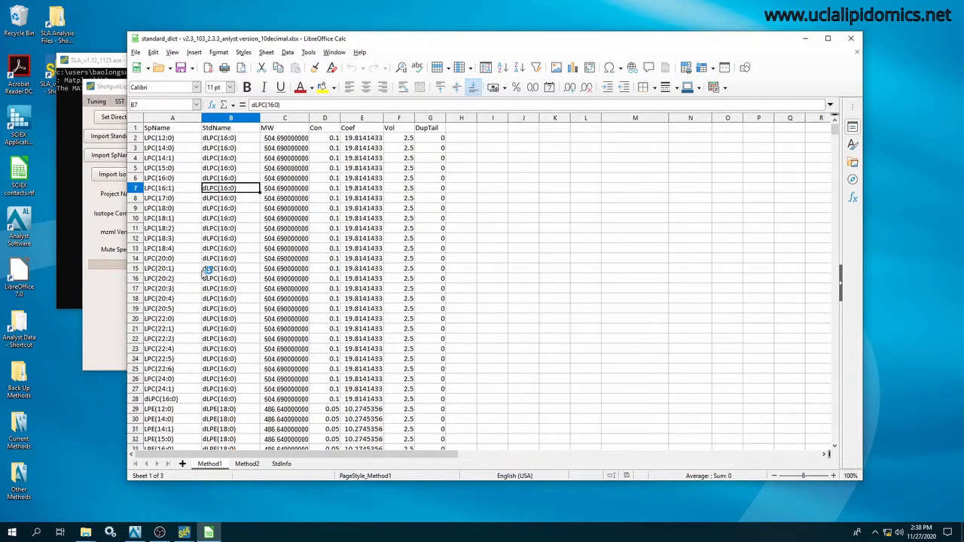
scroll(484, 329, "down", 4)
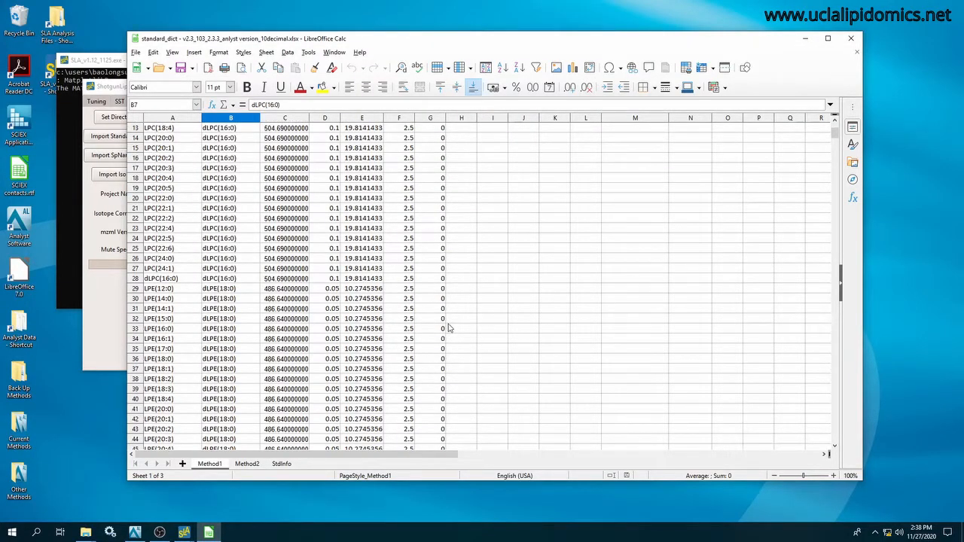
left_click(281, 464)
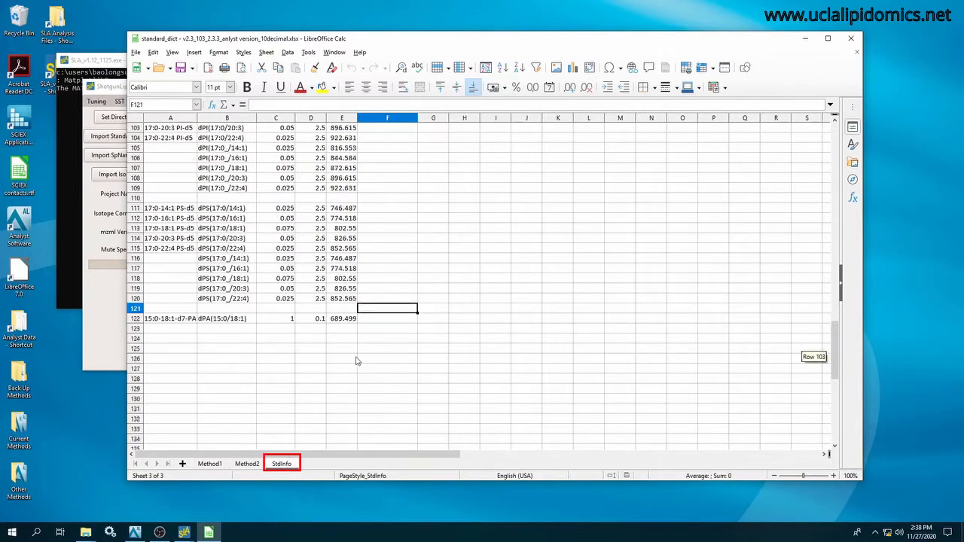
scroll(357, 361, "up", 20)
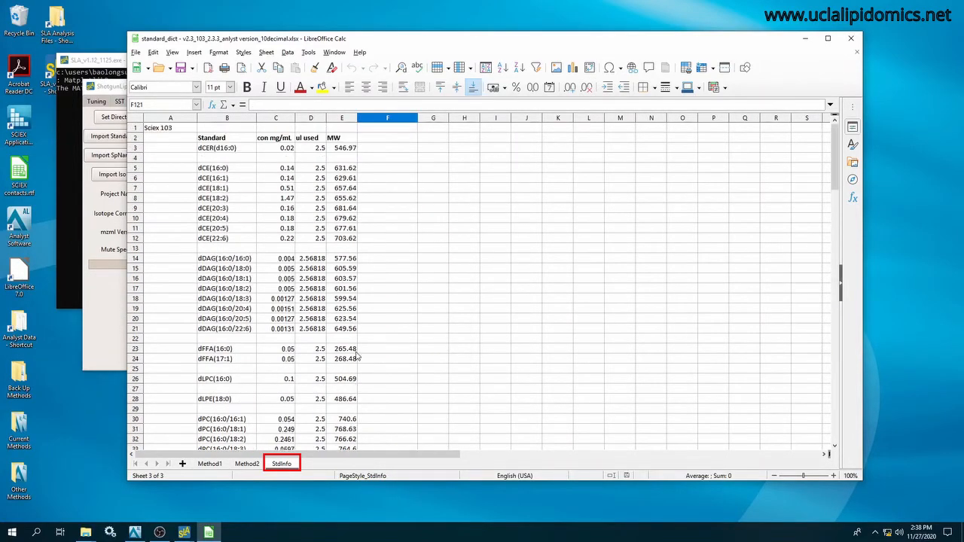
left_click_drag(274, 147, 284, 238)
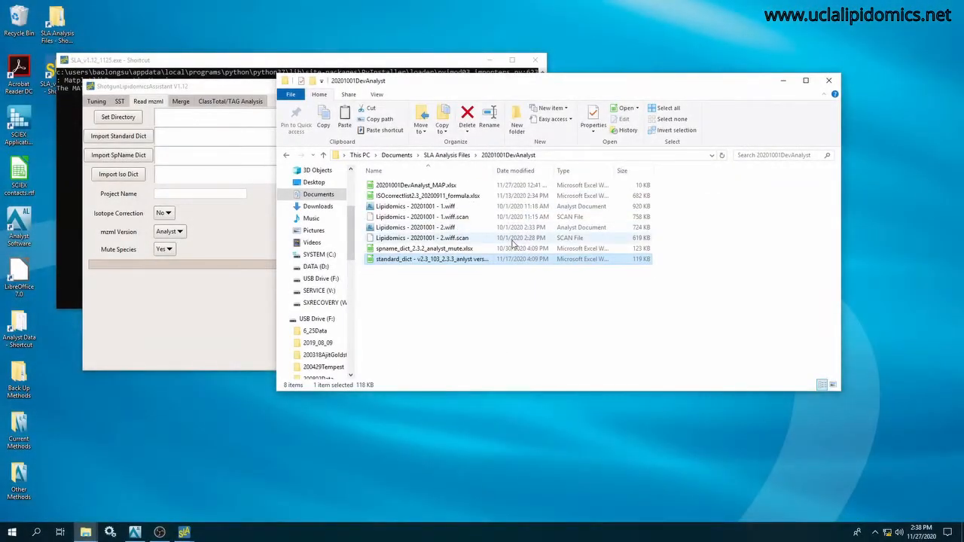
left_click(418, 197)
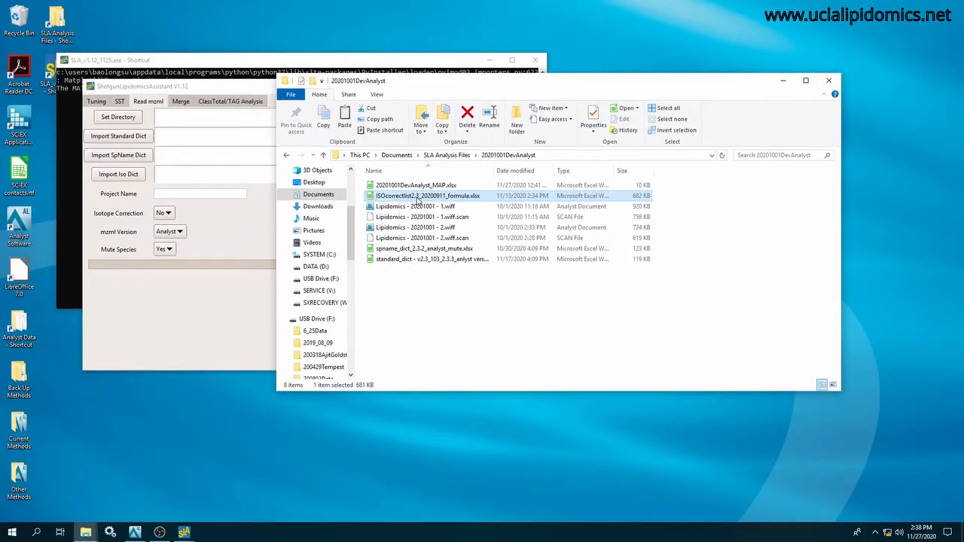
Convert Lipidomics - 20201001 - 1.wiff to mzML files with MSConvertGUI and close the converter.
left_click(423, 206)
right_click(424, 210)
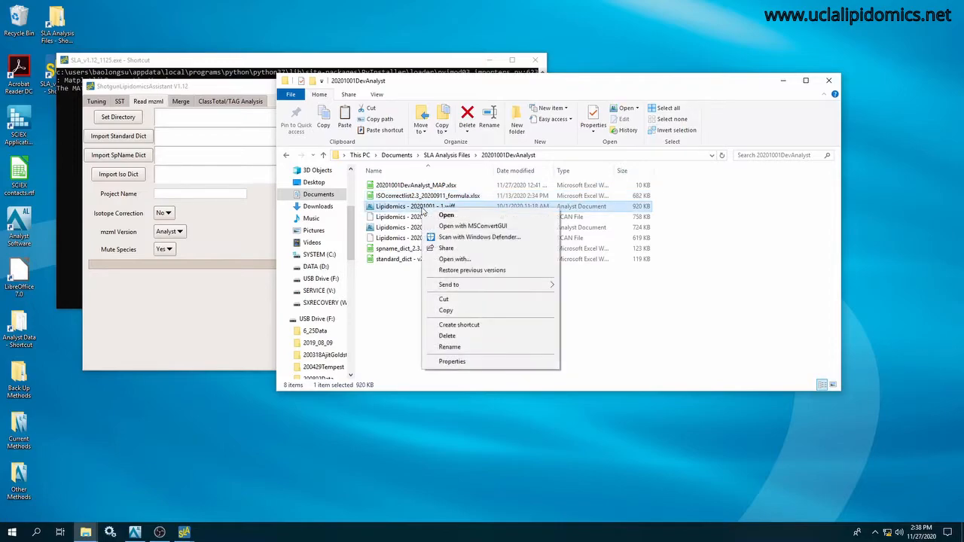
left_click(457, 226)
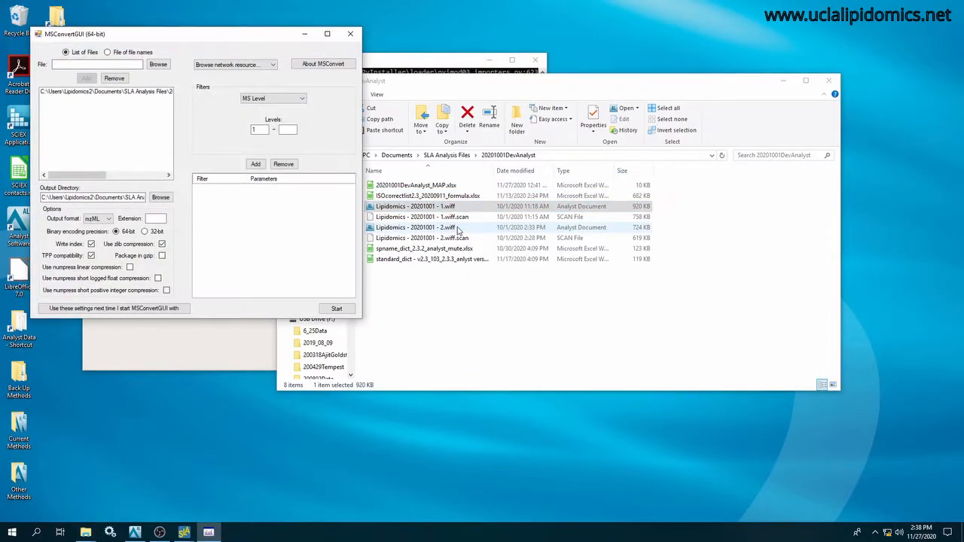
left_click(336, 309)
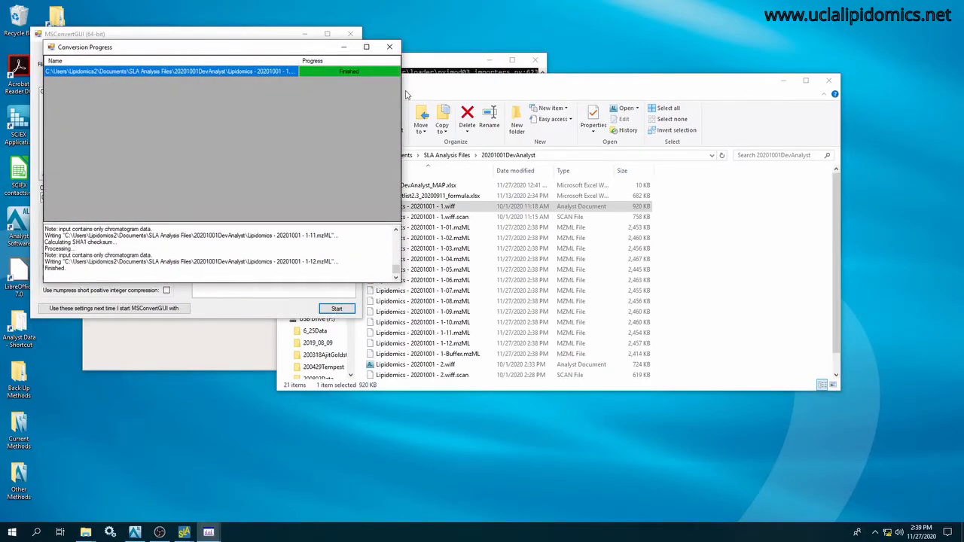
left_click(390, 47)
left_click(350, 34)
Show the converted mzML files and move the folder window beside the ShotgunLipidomicsAssistant window.
scroll(453, 279, "down", 1)
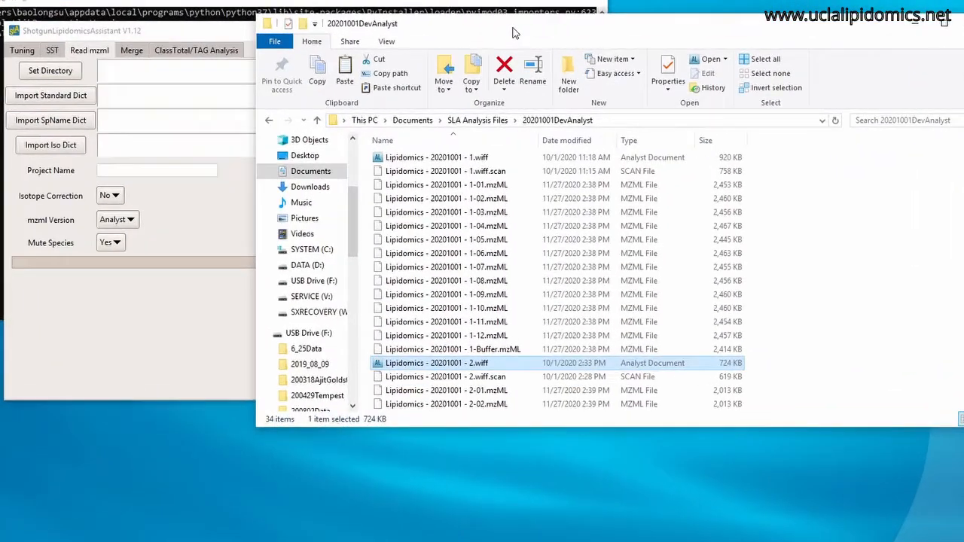
left_click_drag(473, 82, 583, 74)
left_click_drag(659, 21, 651, 15)
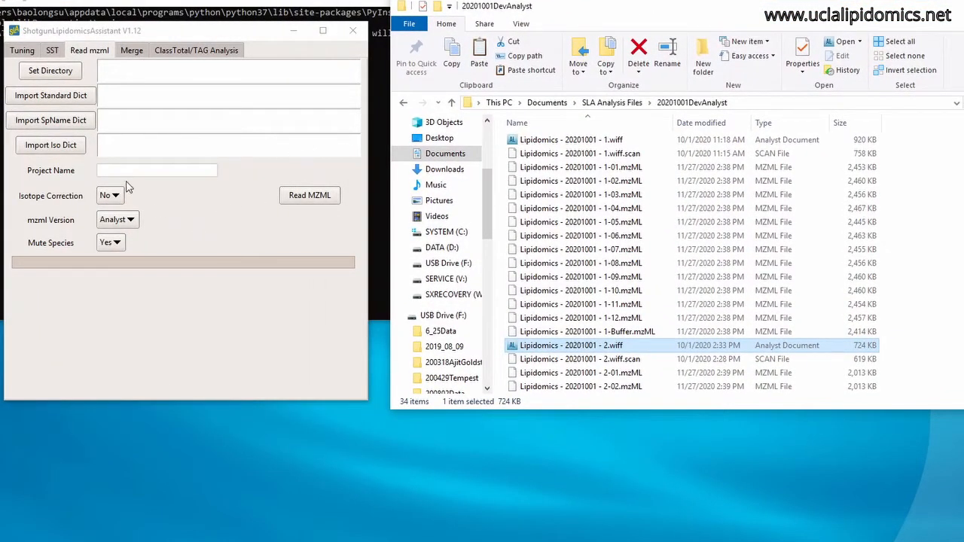
Set the Read mzml directory in ShotgunLipidomicsAssistant to the 20201001DevAnalyst folder within SLA Analysis Files.
left_click(66, 74)
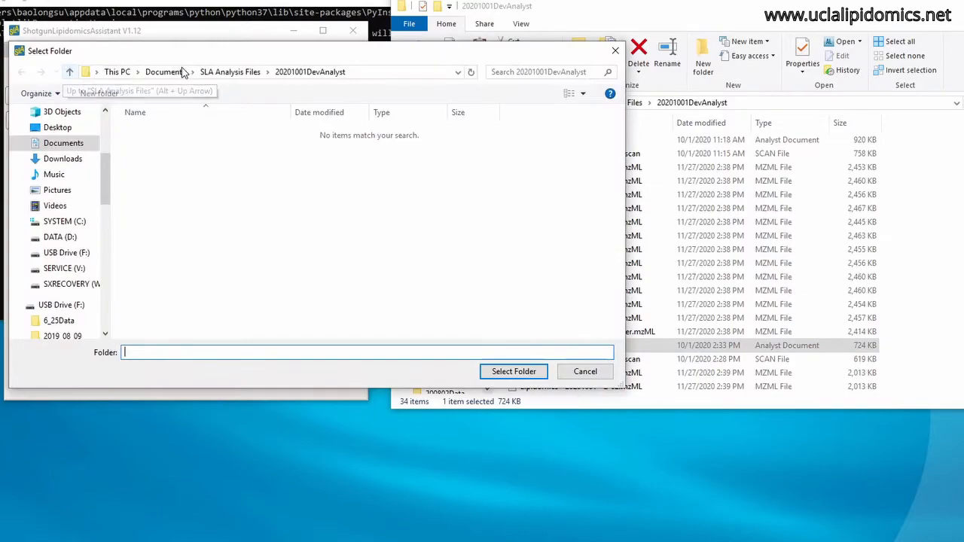
left_click(223, 72)
left_click(181, 145)
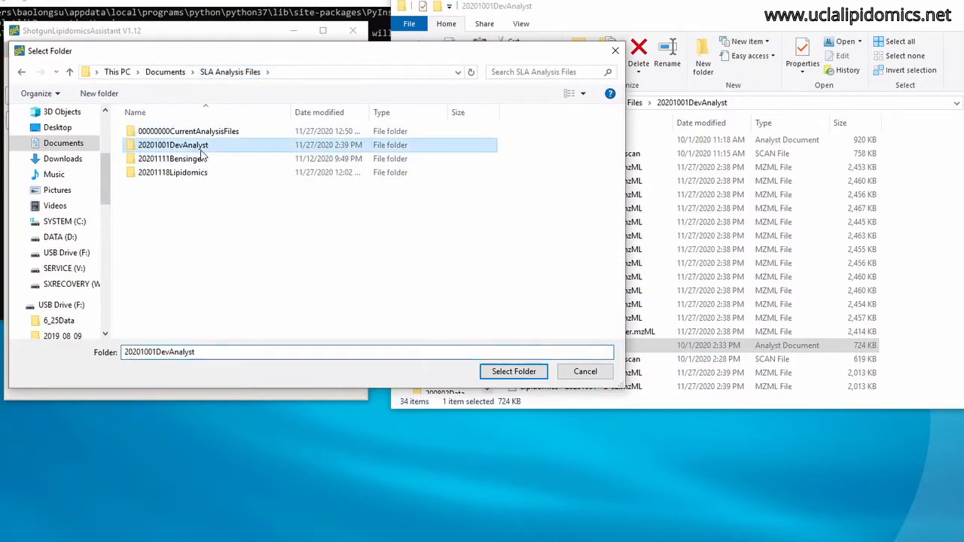
left_click(514, 371)
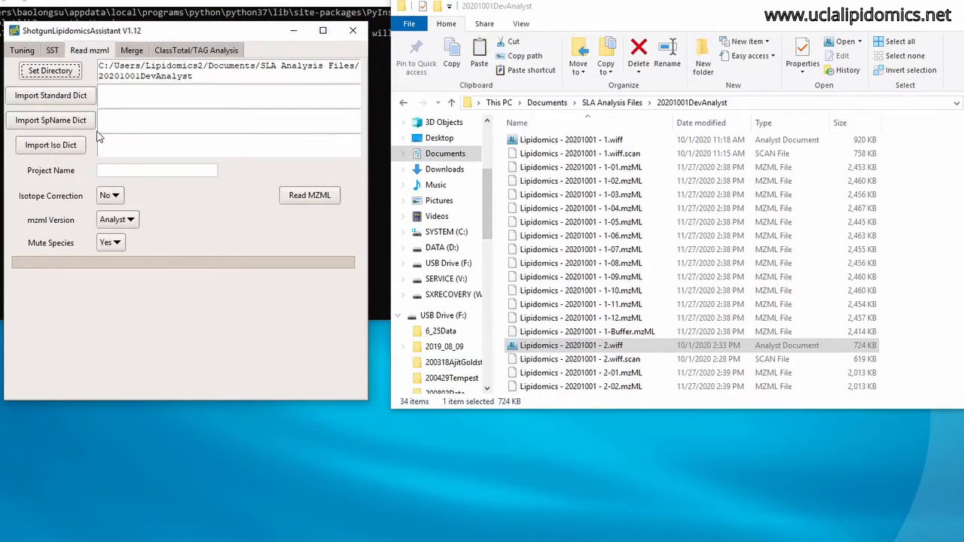
Import standard_dict - v2.3_103_2.3.3_anlyst version_10decimal.xlsx as the standard dictionary and spname_dict_2.3.2_analyst_mute.xlsx as the species name dictionary.
left_click(73, 101)
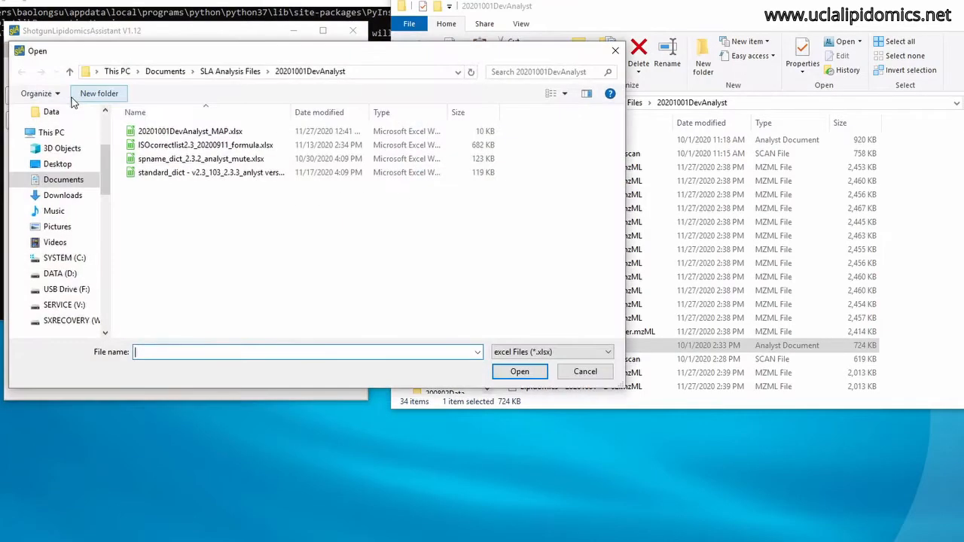
left_click(217, 173)
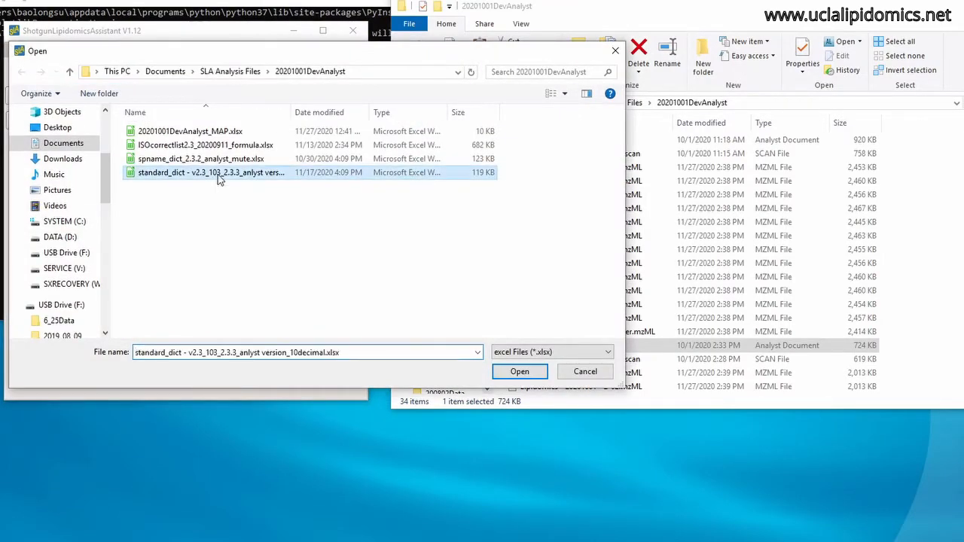
left_click(519, 371)
left_click(64, 121)
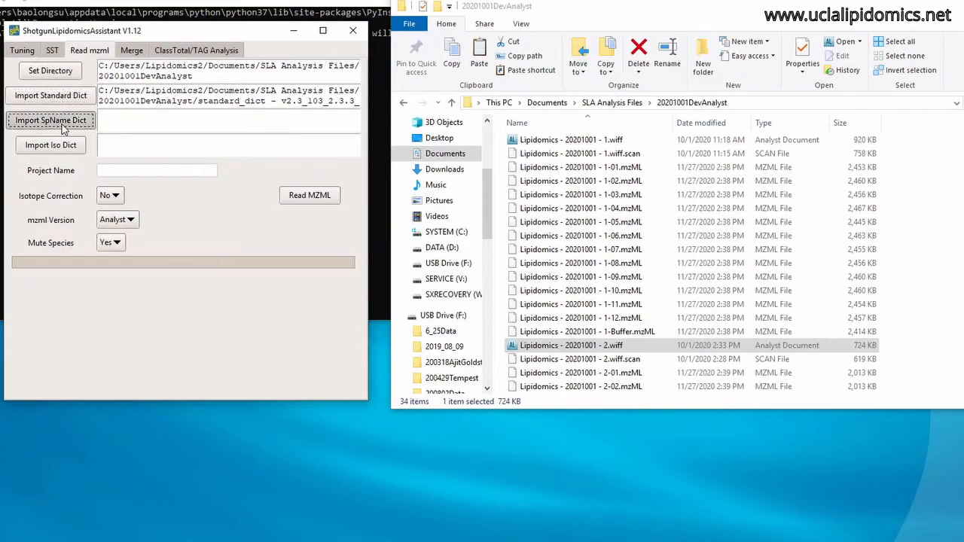
left_click(156, 160)
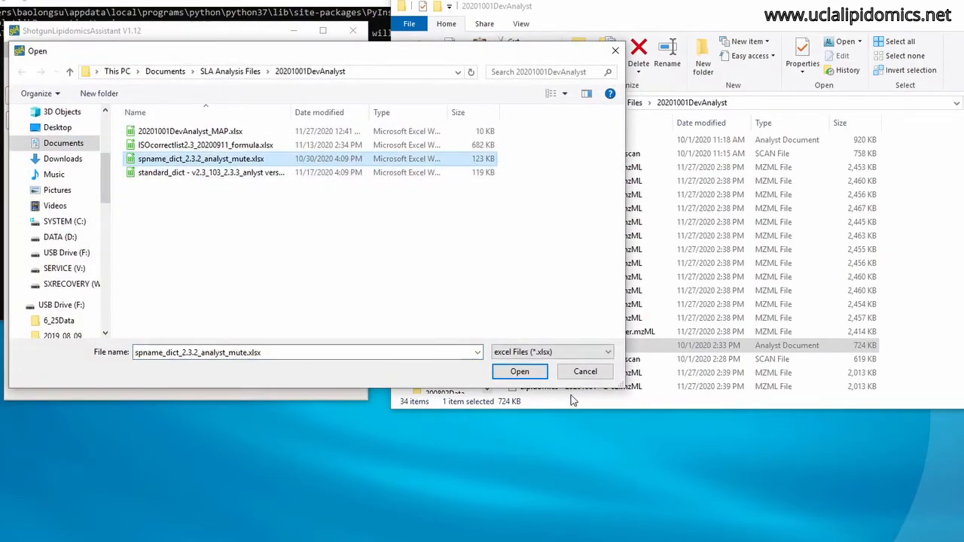
left_click(520, 371)
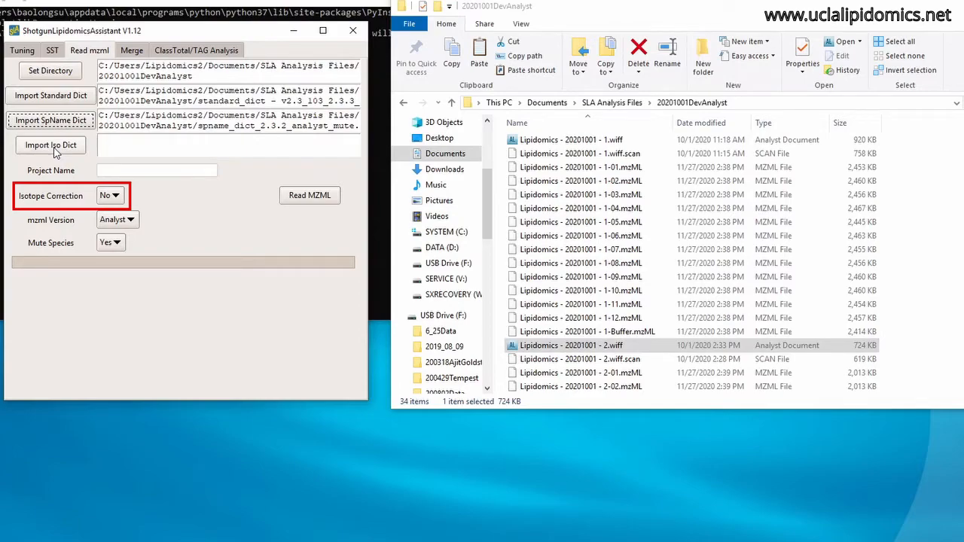
Name the project UCLA, read the mzML files without isotope correction, and check the output files in the folder.
left_click(129, 174)
type("UCLA")
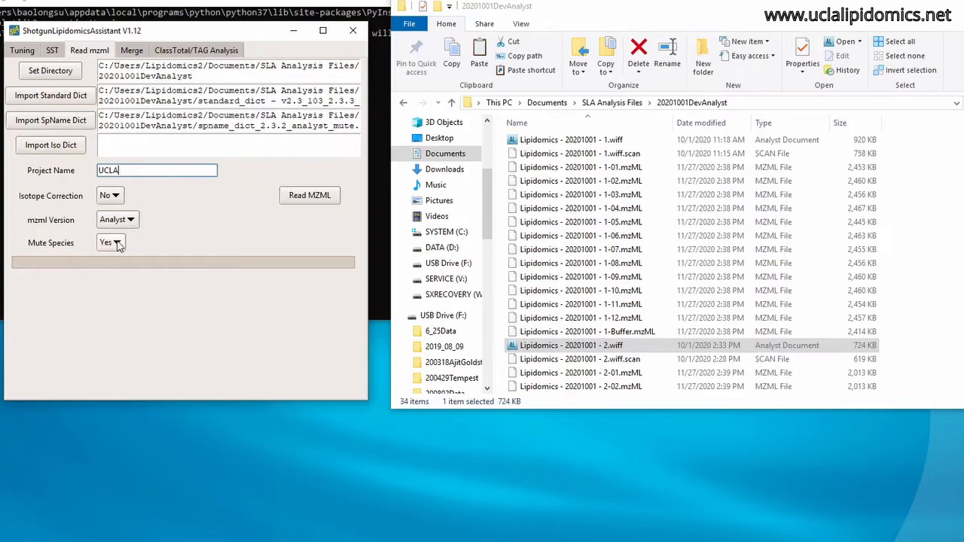
left_click(310, 196)
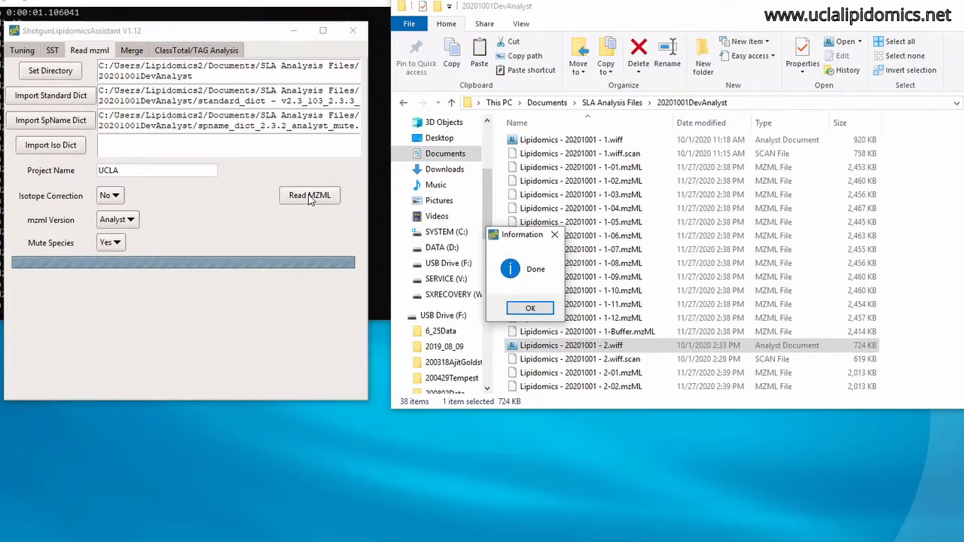
left_click(529, 309)
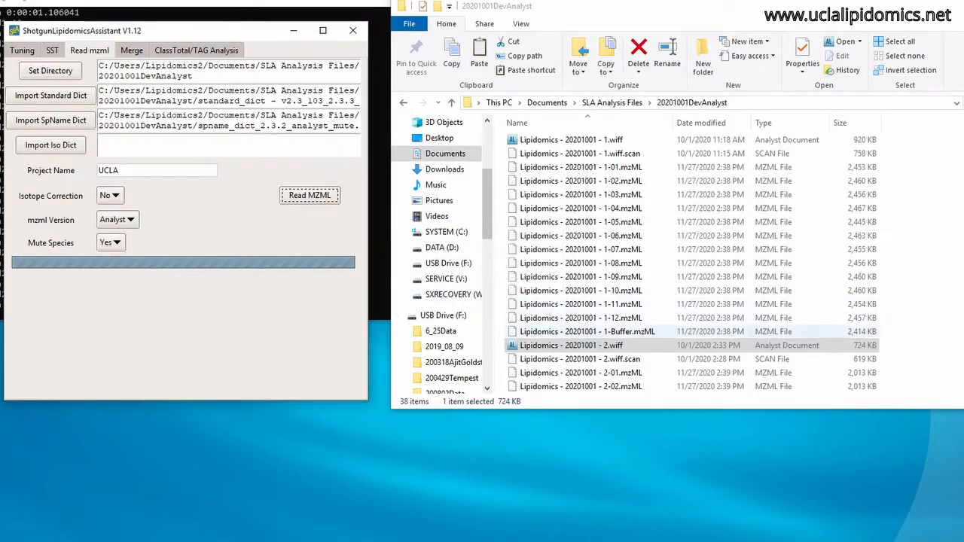
scroll(557, 339, "down", 6)
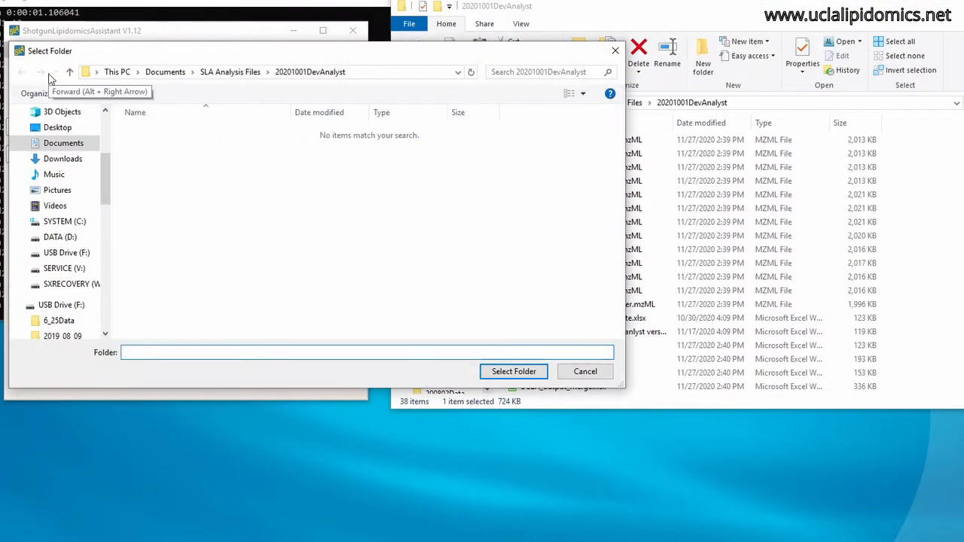
Set the Merge directory to the 20201001DevAnalyst folder and import 20201001DevAnalyst_MAP.xlsx as the map.
left_click(252, 73)
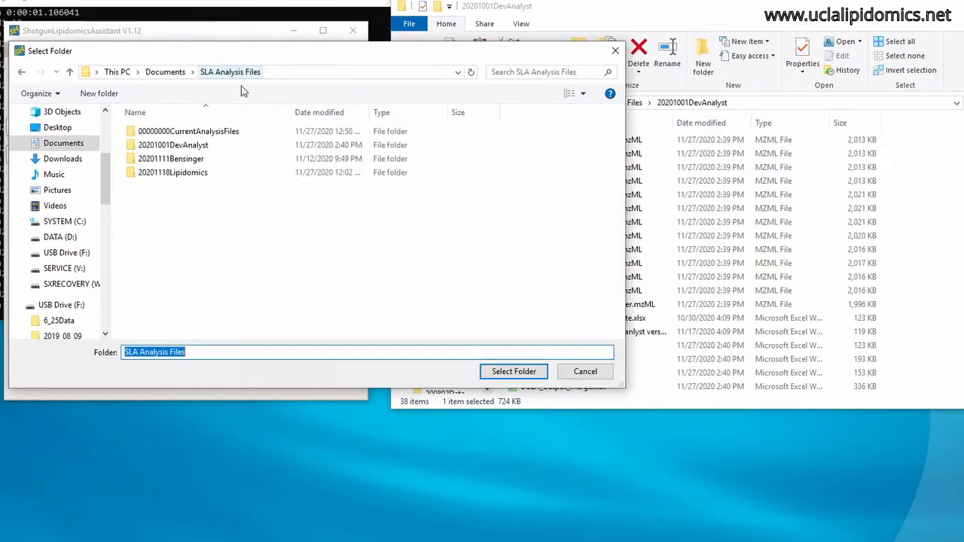
left_click(173, 146)
left_click(514, 372)
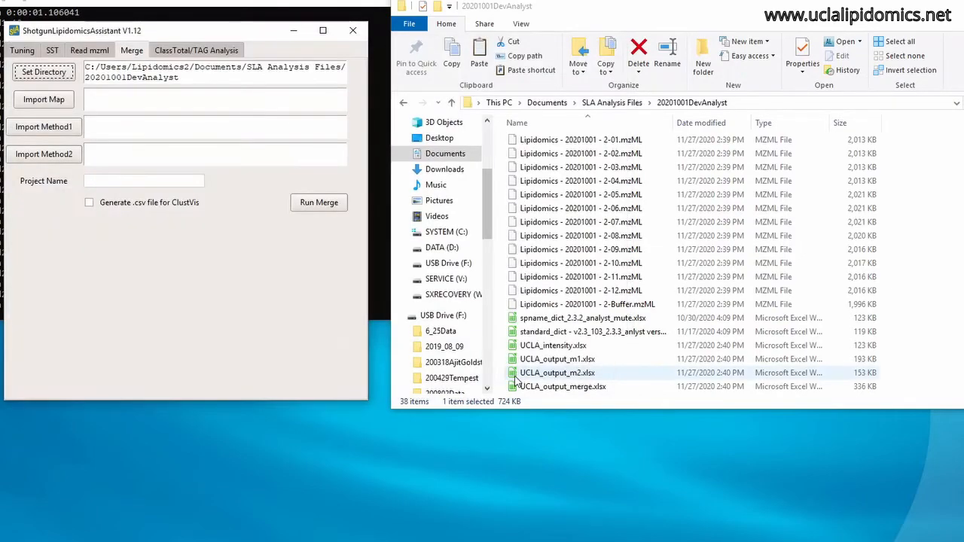
left_click(53, 106)
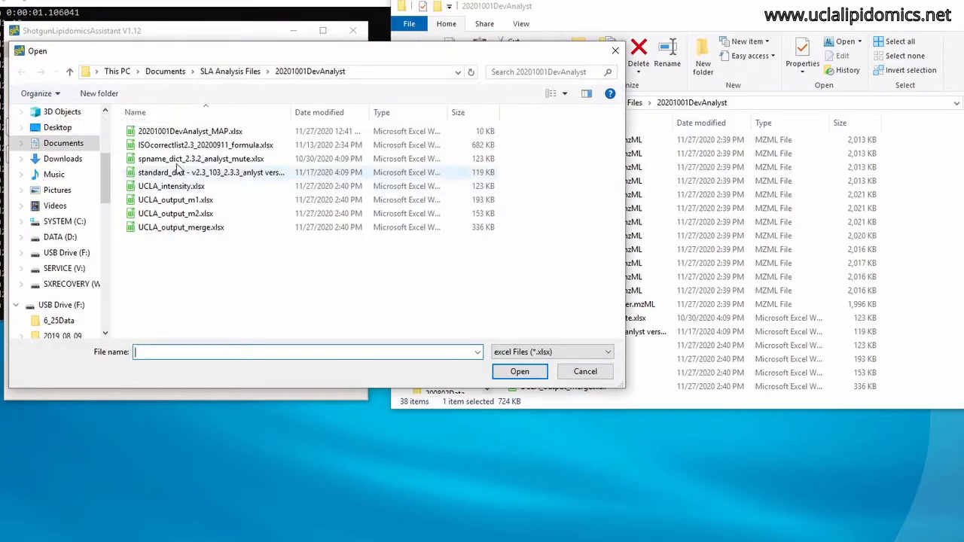
left_click(192, 132)
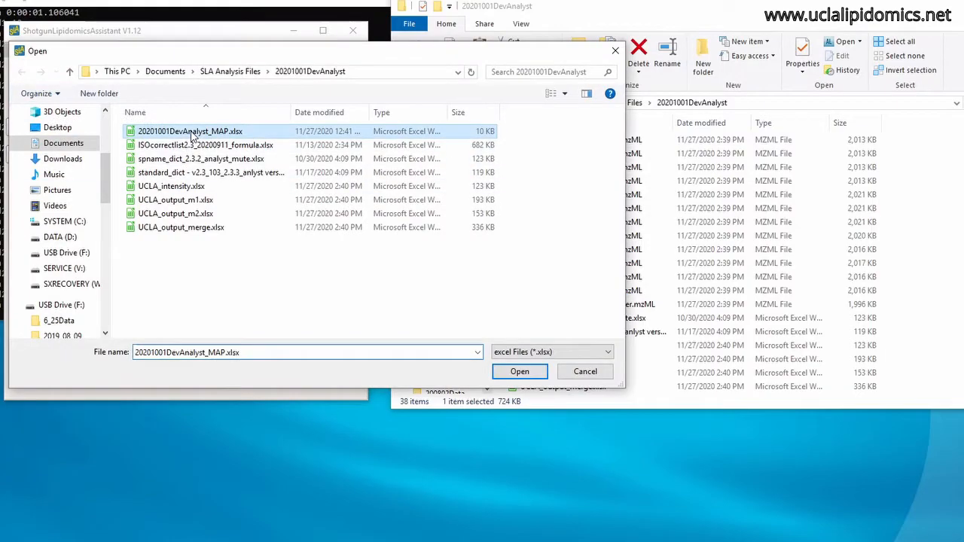
left_click(531, 371)
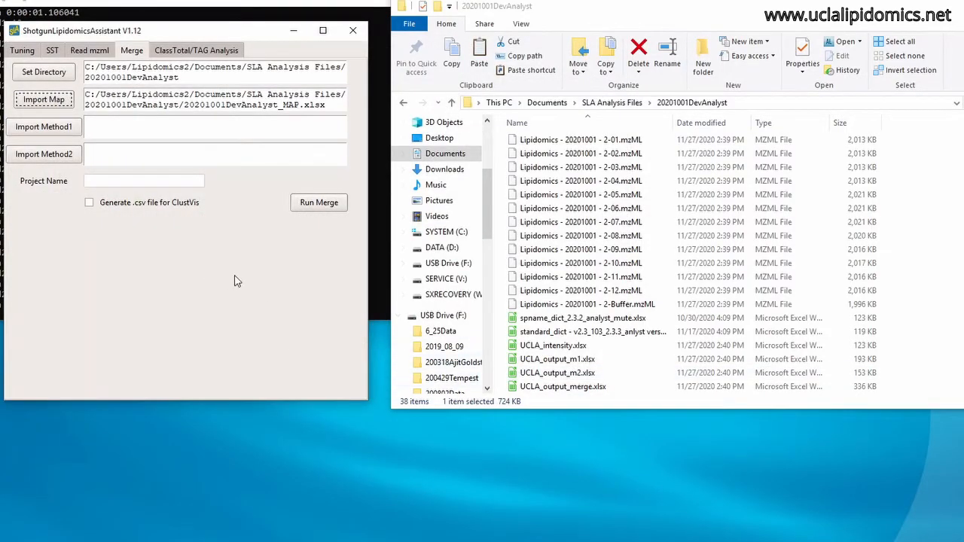
Import UCLA_output_m1.xlsx as Method1 and UCLA_output_m2.xlsx as Method2 for the merge.
left_click(65, 133)
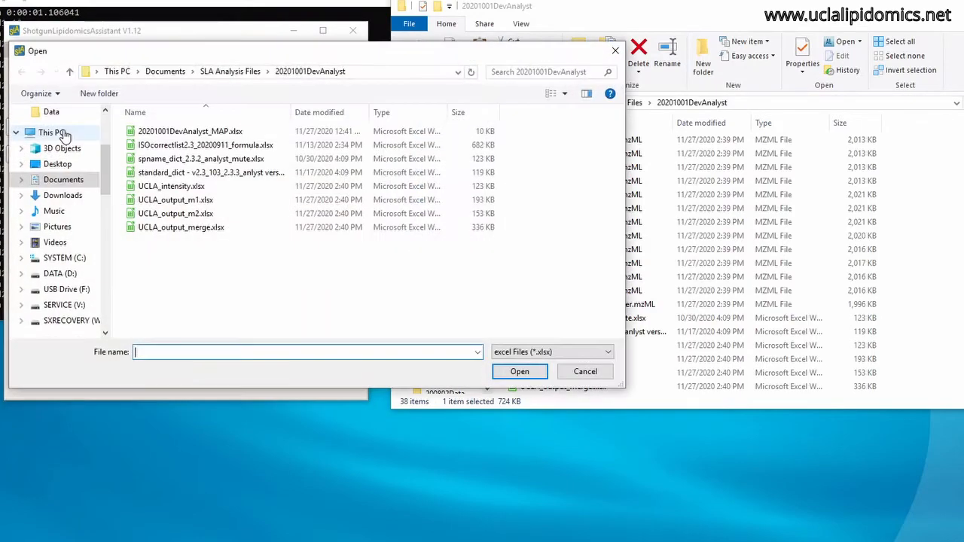
left_click(201, 203)
left_click(518, 372)
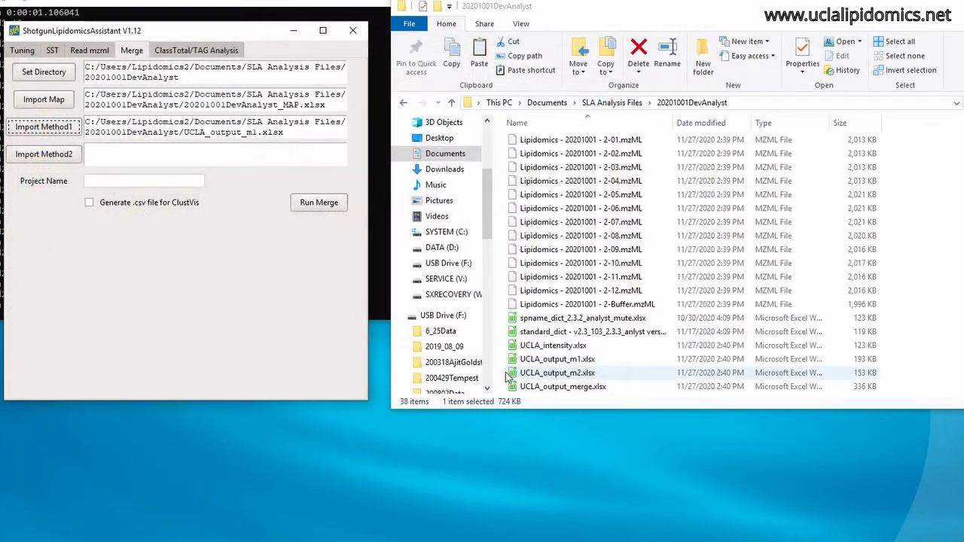
left_click(45, 154)
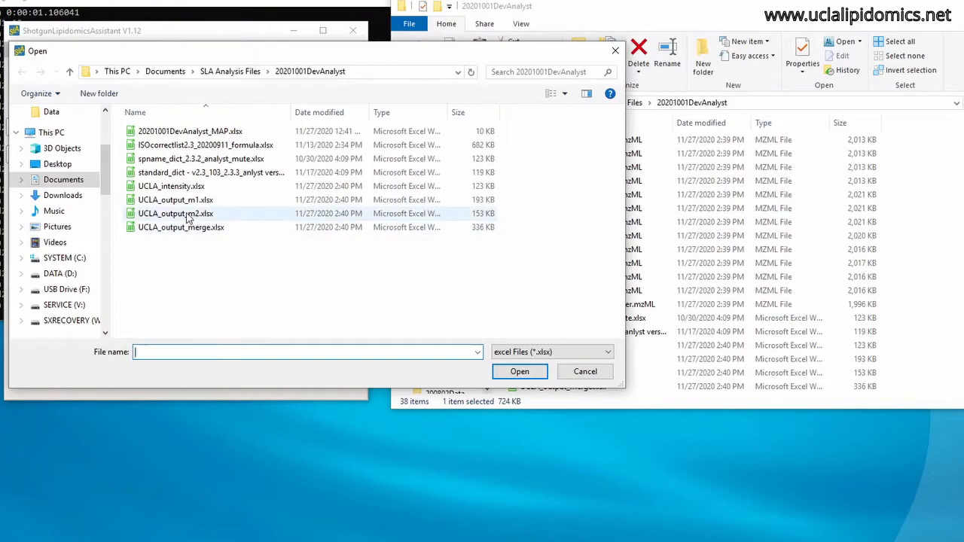
left_click(339, 214)
left_click(518, 372)
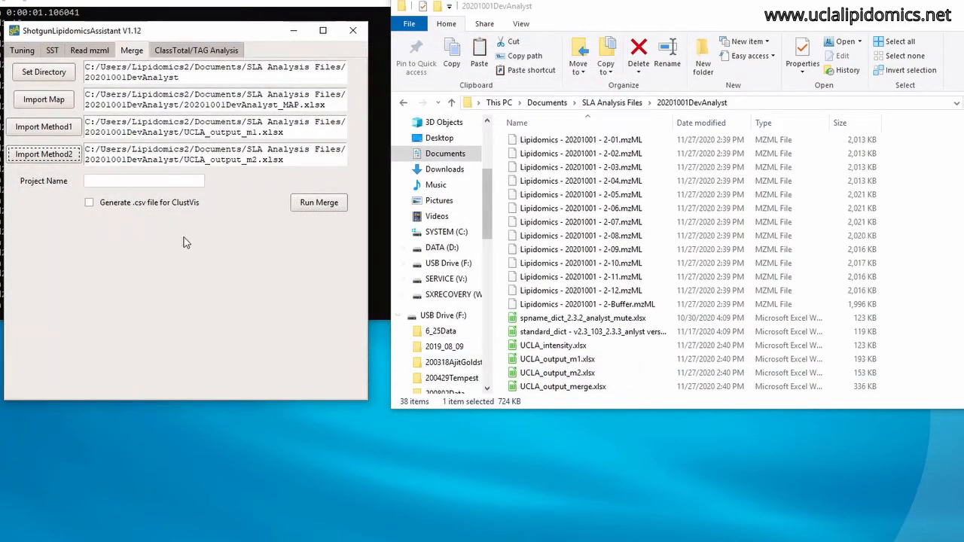
Name the merge project UCLA, enable generating the .csv file for ClustVis, and run the merge.
left_click(135, 184)
type("U")
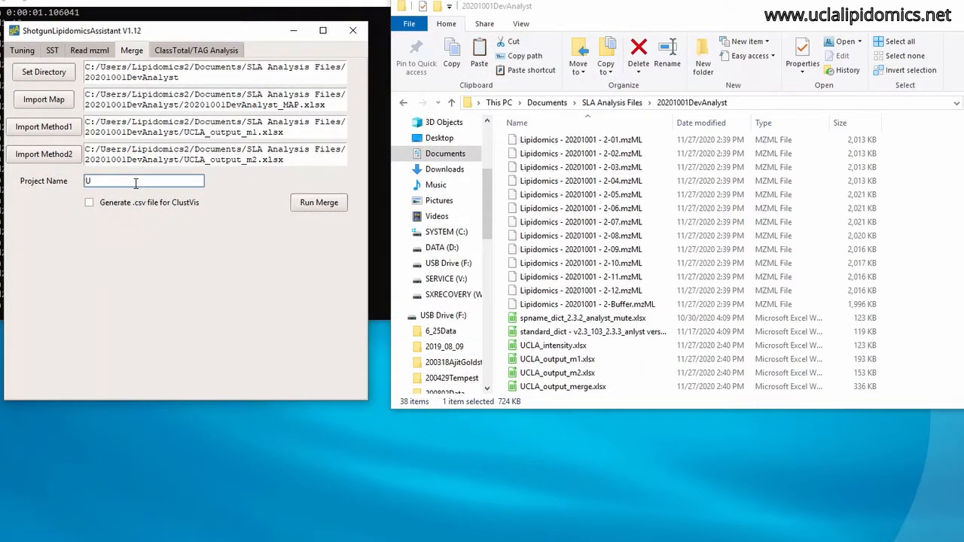
type("CLA")
left_click(89, 205)
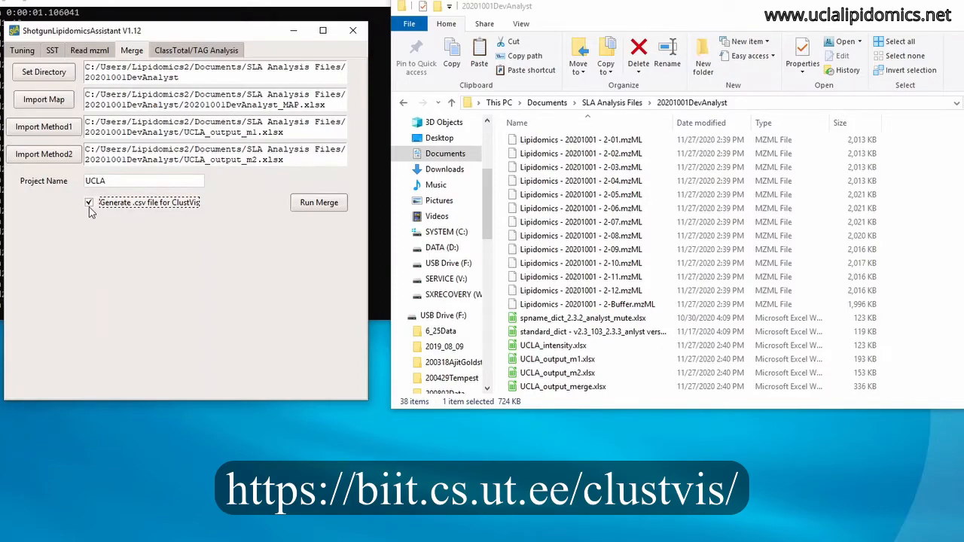
left_click(326, 209)
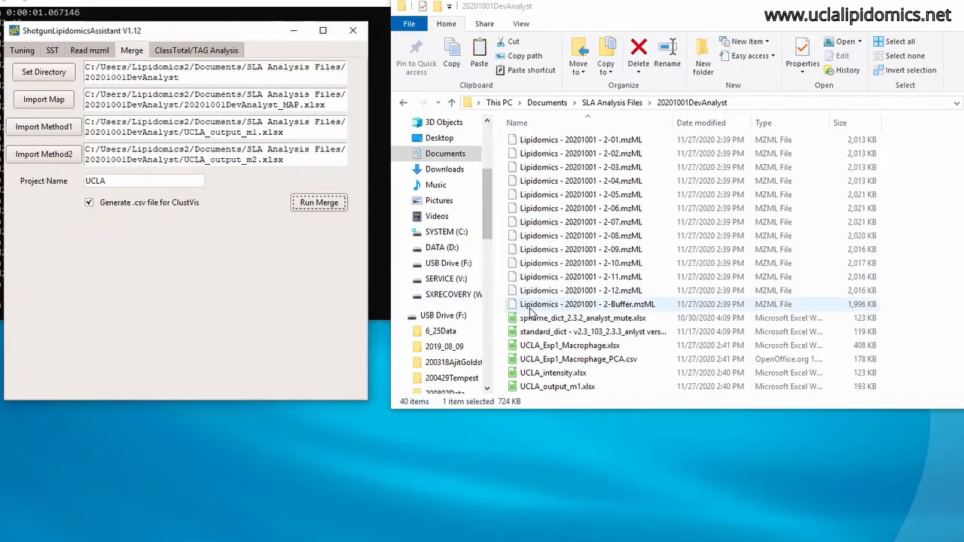
left_click(529, 308)
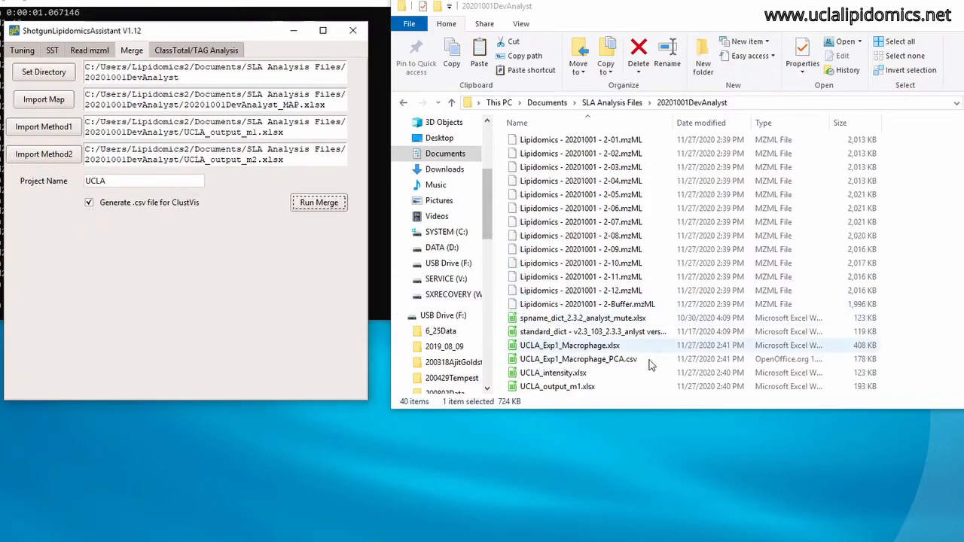
Open UCLA_Exp1_Macrophage.xlsx and examine the sample and normalization columns in Species Norm, plus the SpeciesAvg and ClassAvg sheets.
double_click(595, 346)
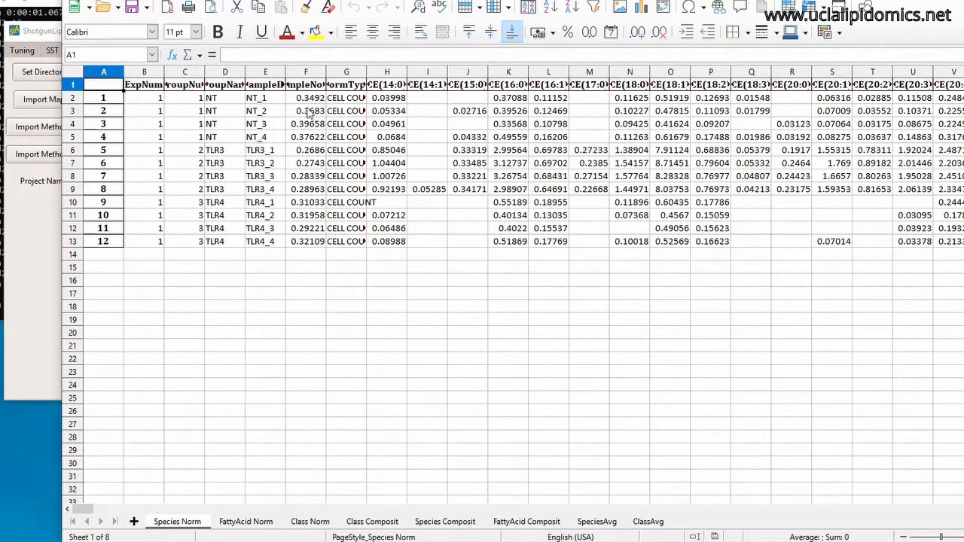
left_click(403, 104)
left_click_drag(146, 102, 343, 241)
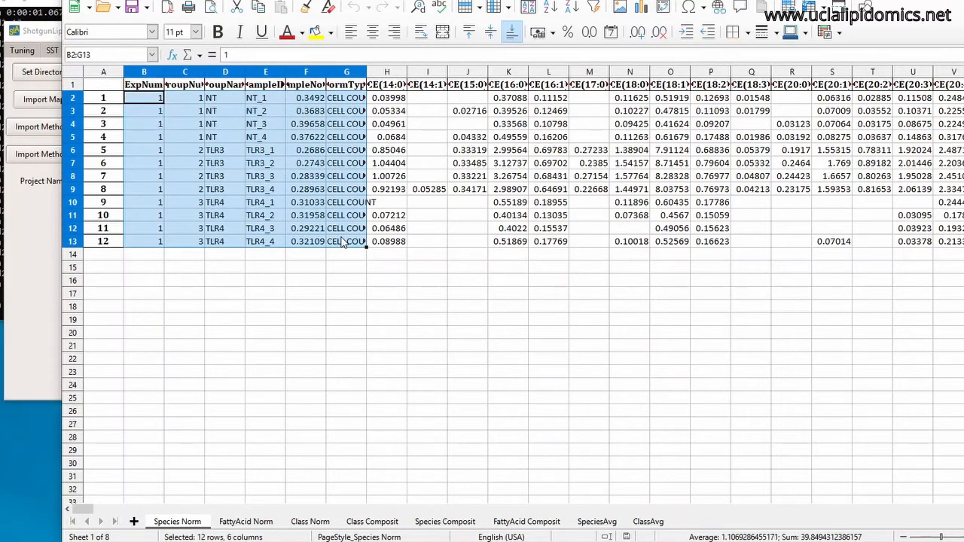
left_click(394, 271)
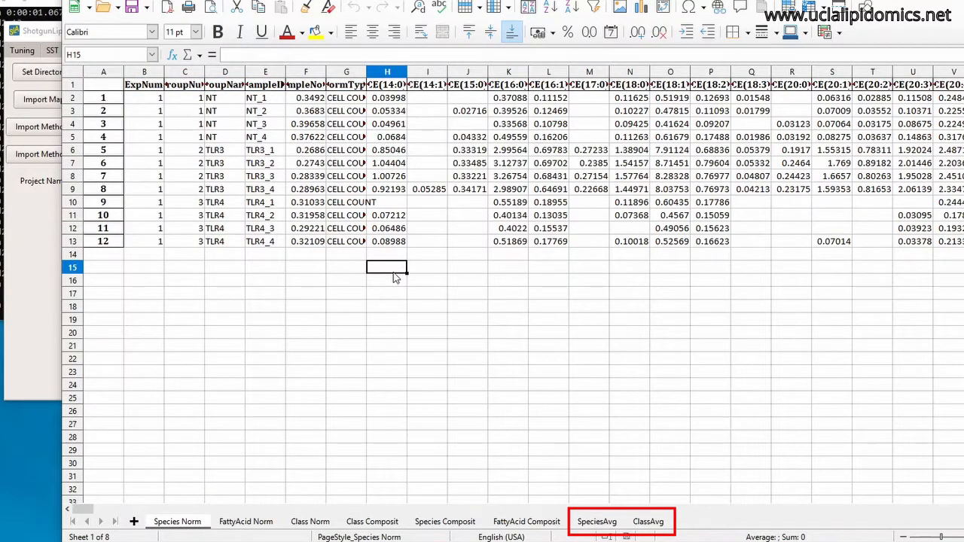
left_click(597, 522)
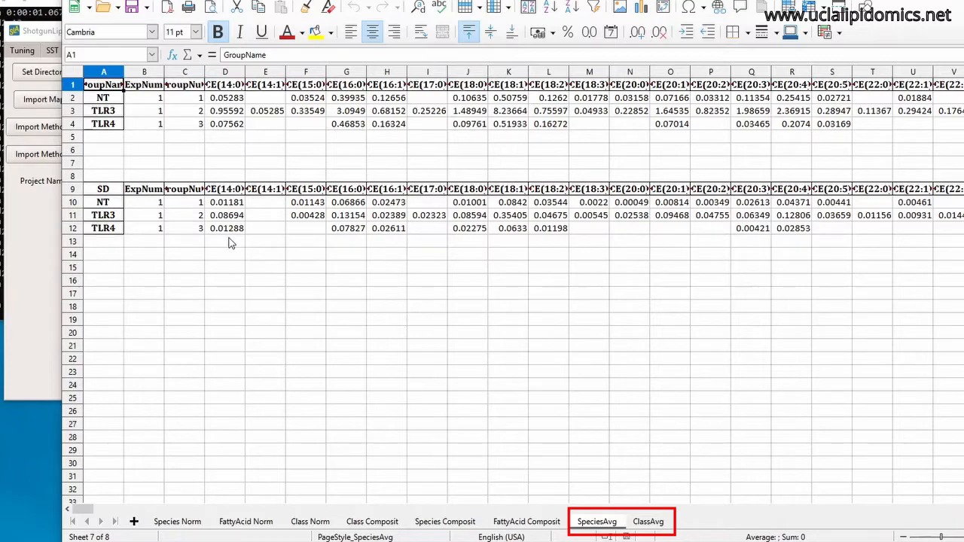
left_click(648, 523)
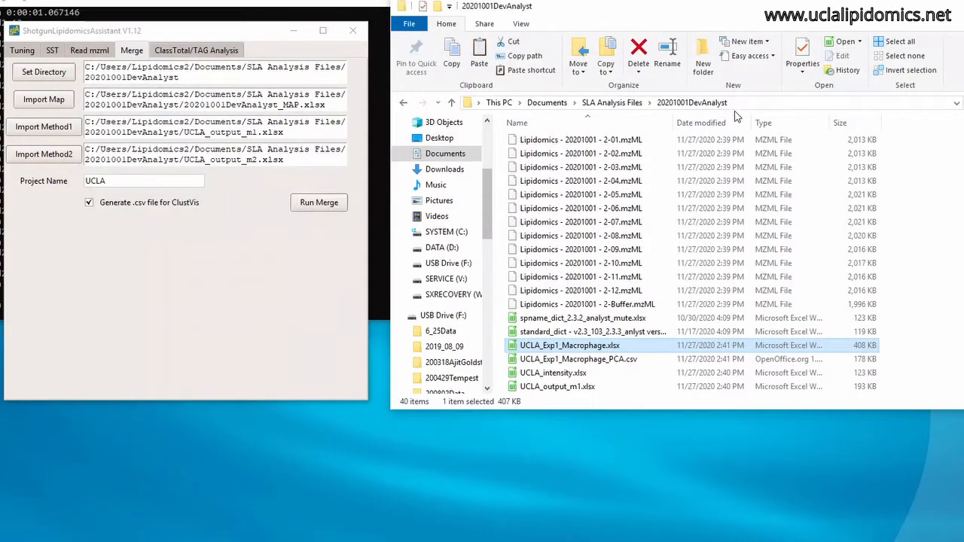
Create a new folder named UCLA inside the 20201001DevAnalyst folder.
left_click(703, 58)
type("U")
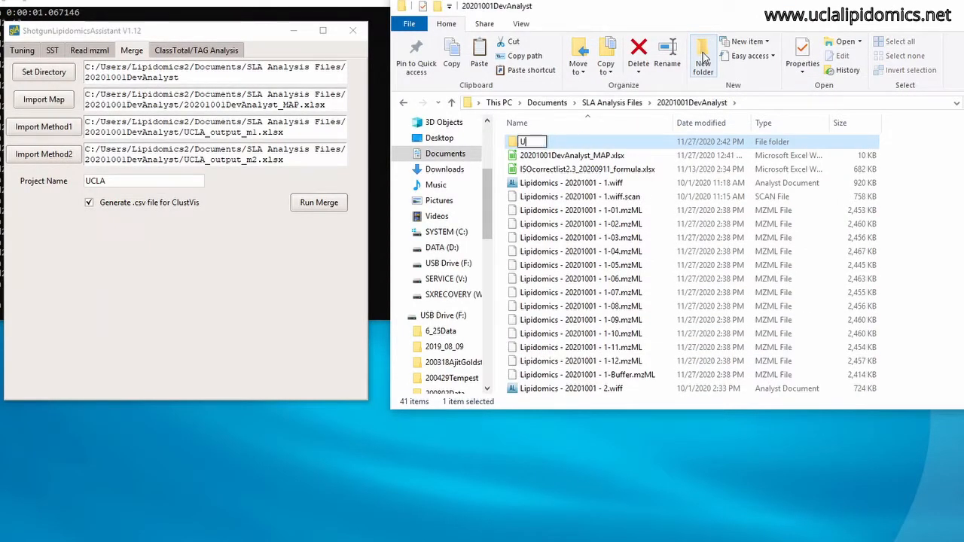
type("CLA")
key("Return")
Place UCLA_Exp1_Macrophage.xlsx and UCLA_Exp1_Macrophage_PCA.csv in the UCLA folder.
scroll(617, 372, "down", 8)
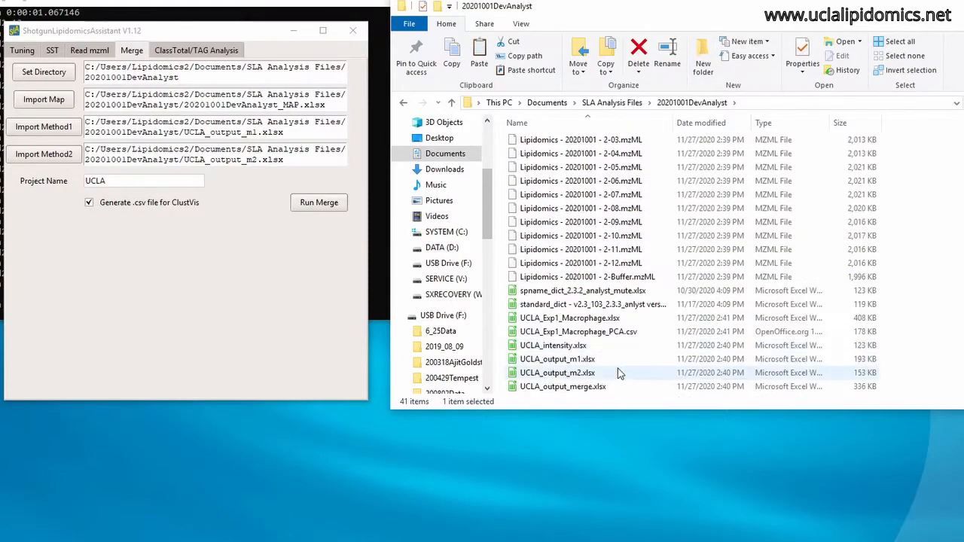
left_click(600, 318)
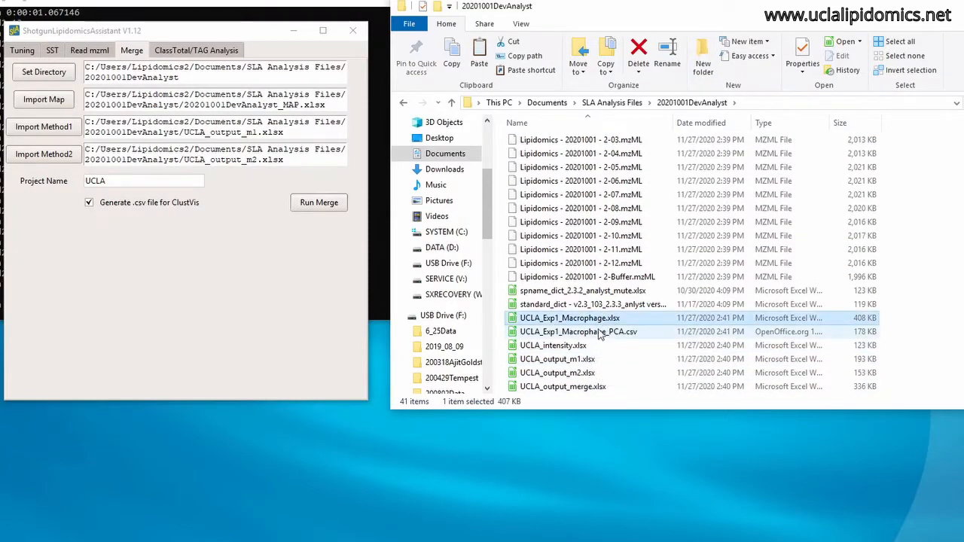
left_click(599, 332, "ctrl")
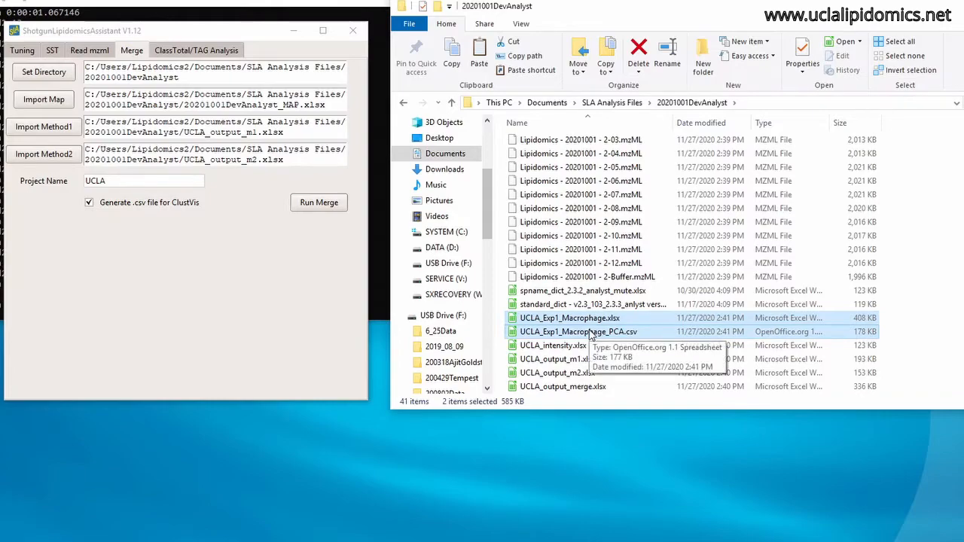
right_click(591, 333)
left_click(619, 405)
scroll(587, 324, "up", 8)
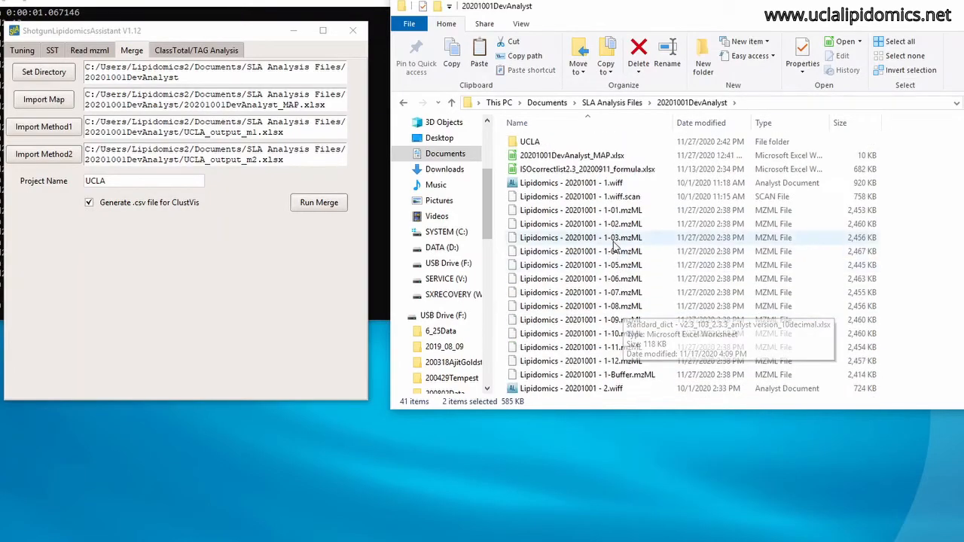
double_click(521, 145)
key("ctrl+v")
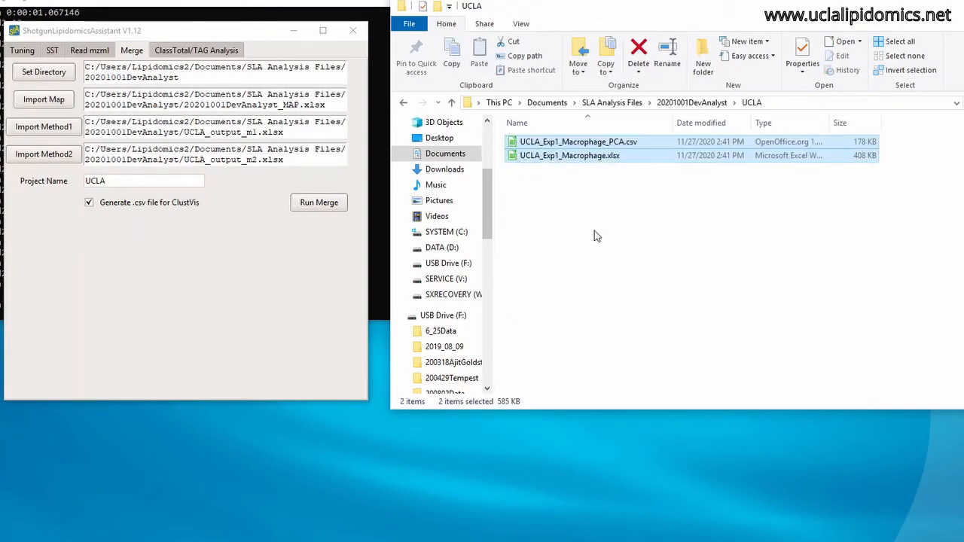
left_click(595, 236)
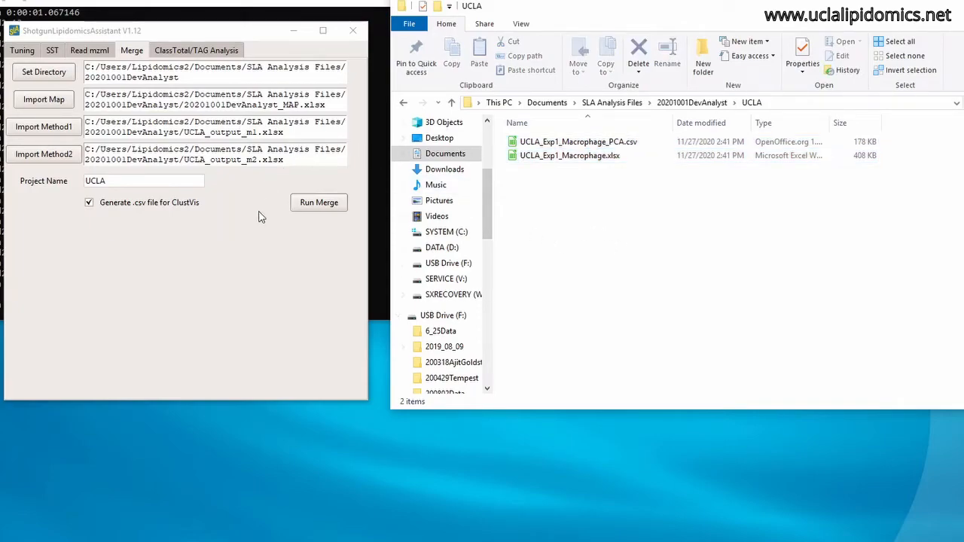
Load UCLA_Exp1_Macrophage.xlsx from the UCLA folder as the input file for the ClassTotal/TAG analysis.
left_click(191, 53)
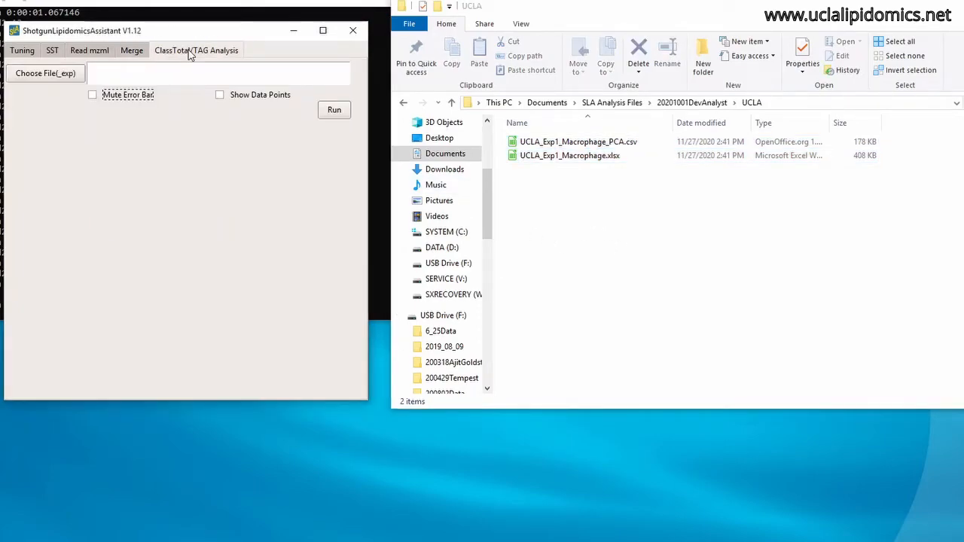
left_click(49, 75)
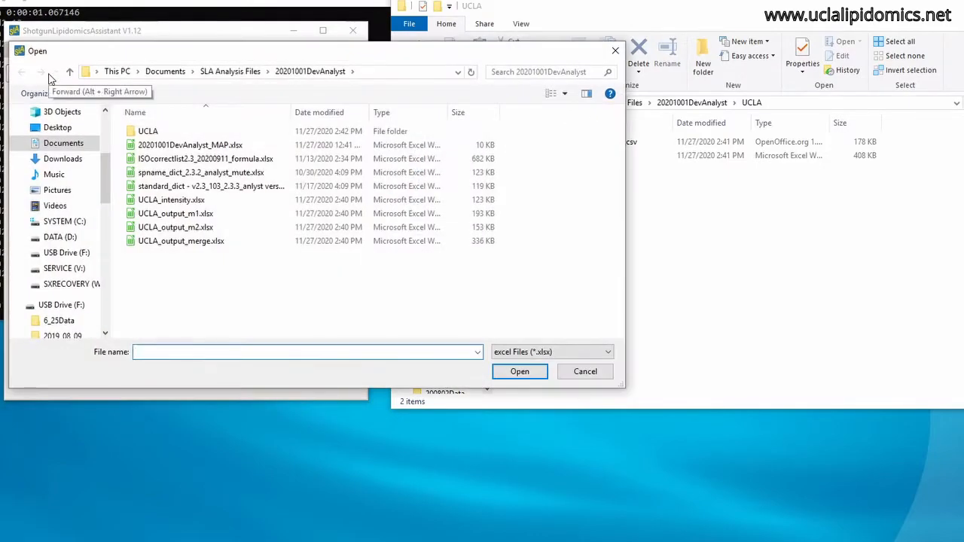
double_click(155, 133)
left_click(174, 133)
left_click(520, 371)
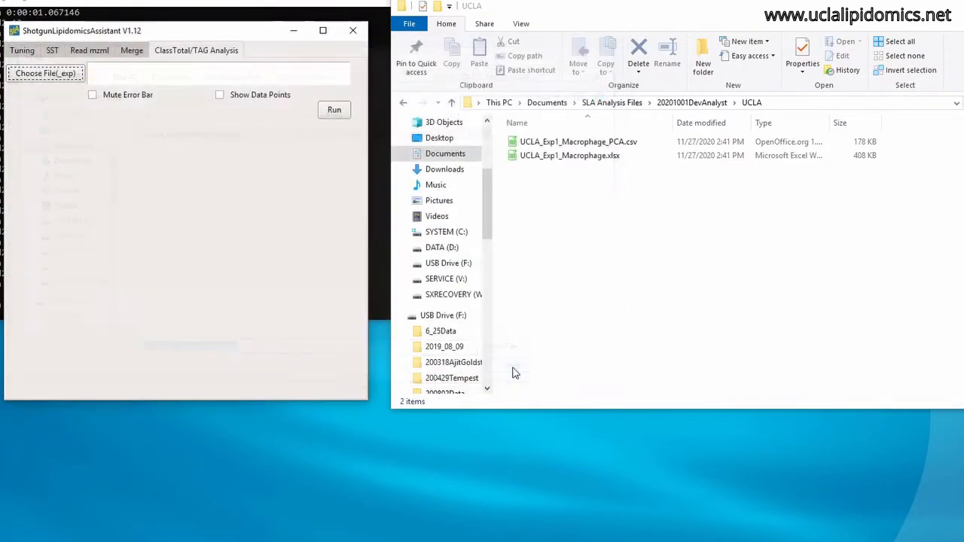
Enable showing data points and run the ClassTotal/TAG analysis.
left_click(219, 95)
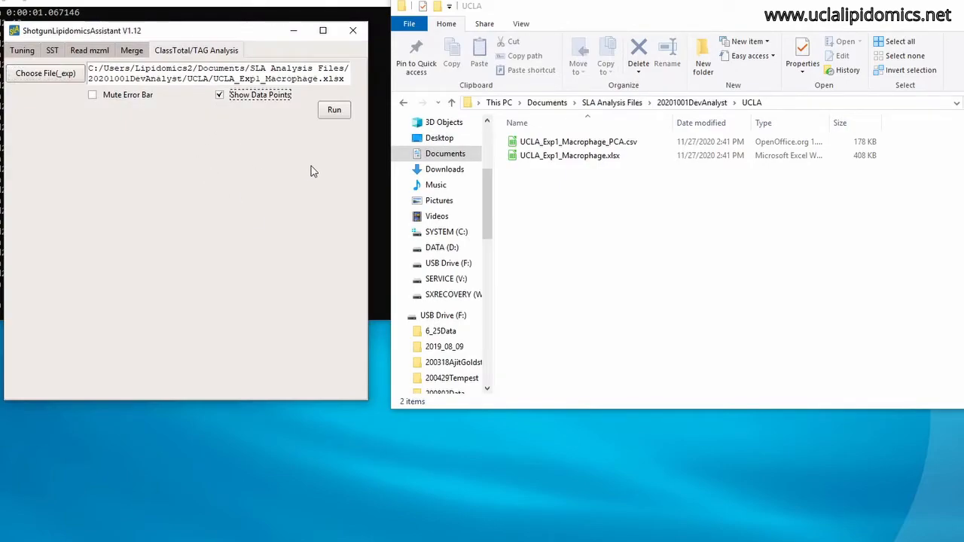
left_click(334, 111)
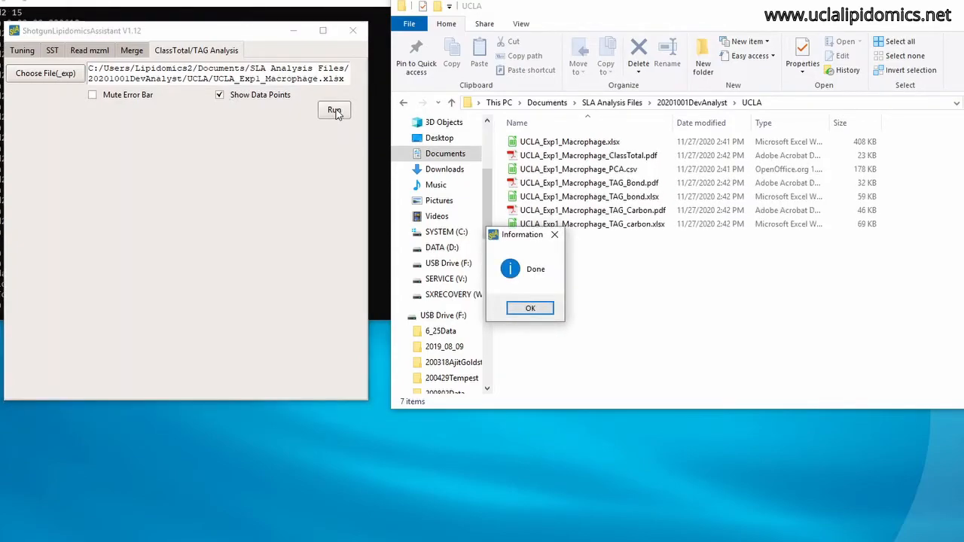
left_click(528, 308)
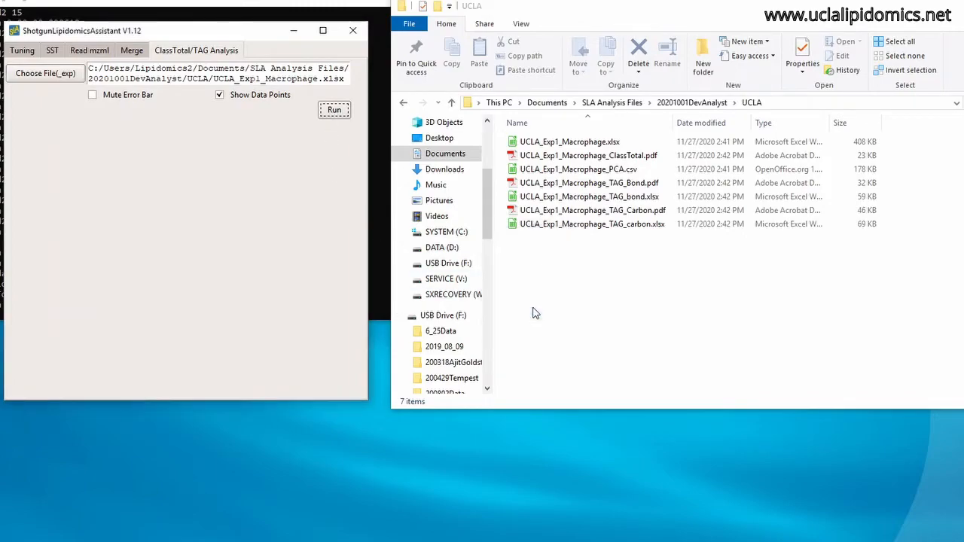
Open UCLA_Exp1_Macrophage_ClassTotal.pdf and examine the bar charts of all lipid classes on the full page.
left_click(627, 158)
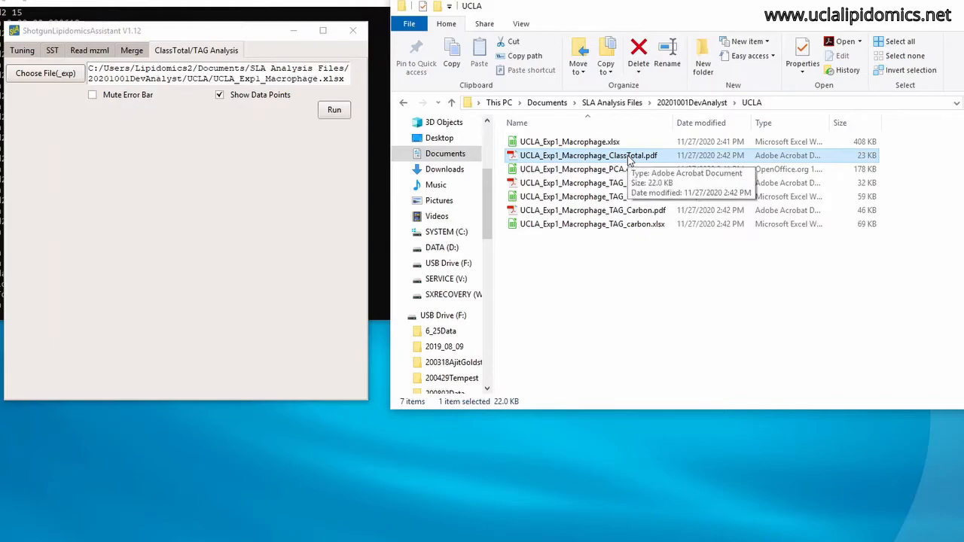
double_click(628, 158)
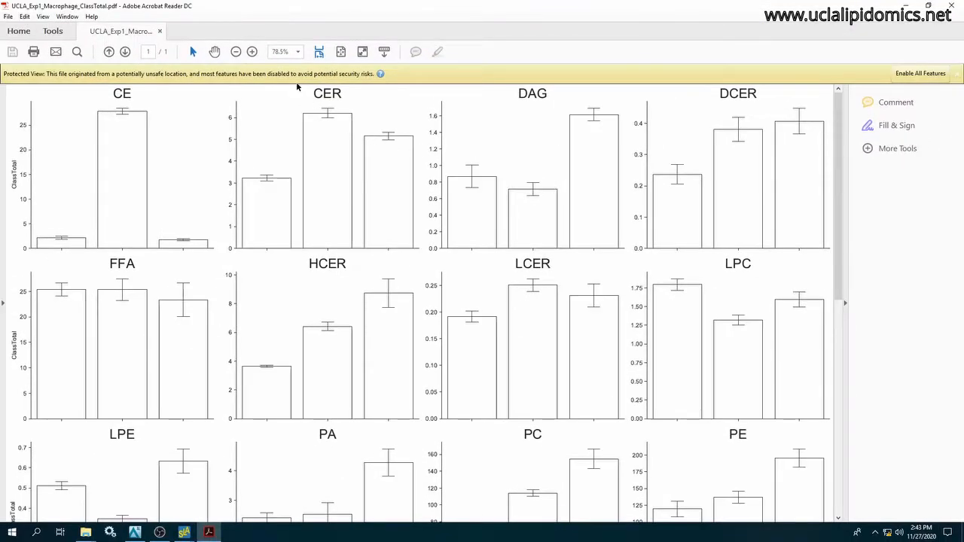
left_click(235, 51)
left_click(235, 52)
left_click(235, 51)
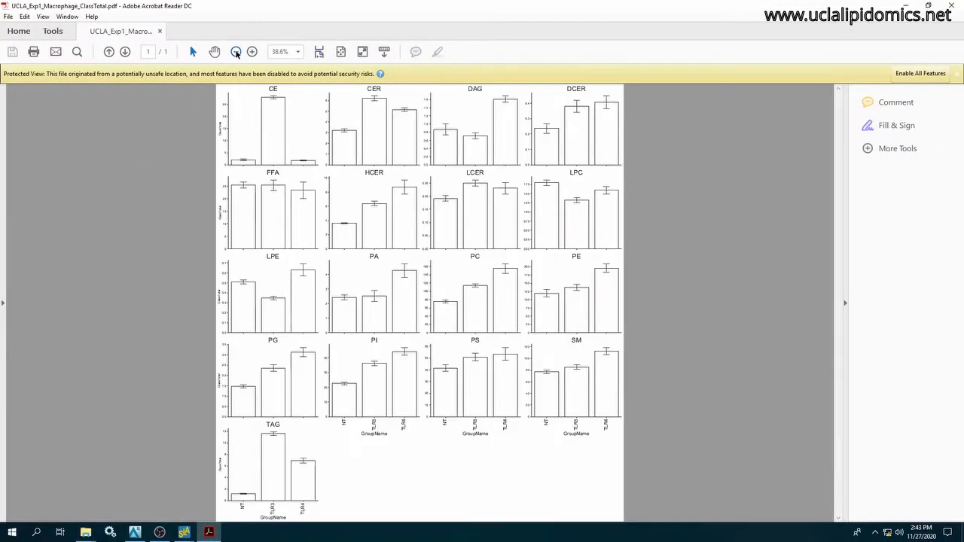